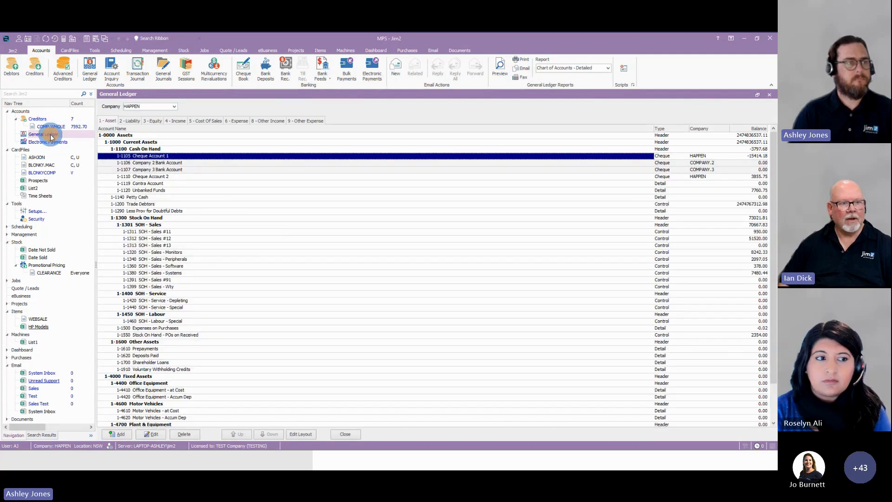
# Step: Review the bank information and bank file formats of Cheque Account 1 without changing them, and open the BLONKYCOMP cardfile
pyautogui.click(169, 155)
pyautogui.doubleClick(169, 155)
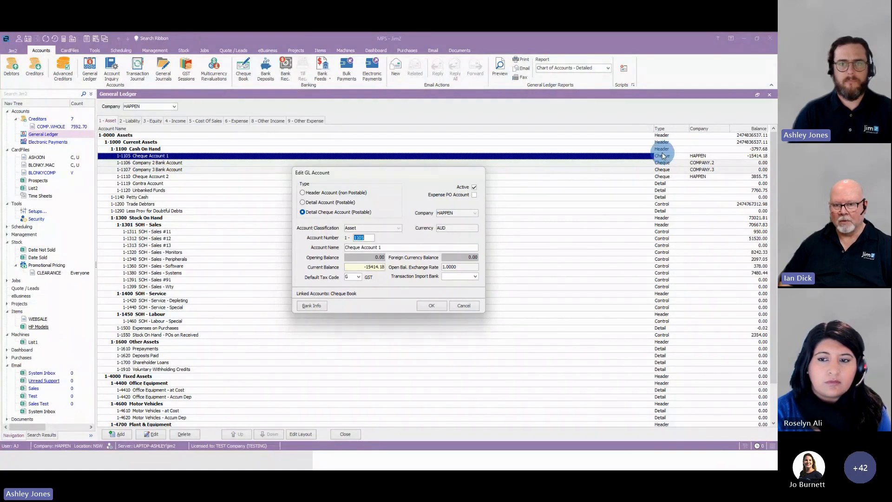
pyautogui.click(318, 306)
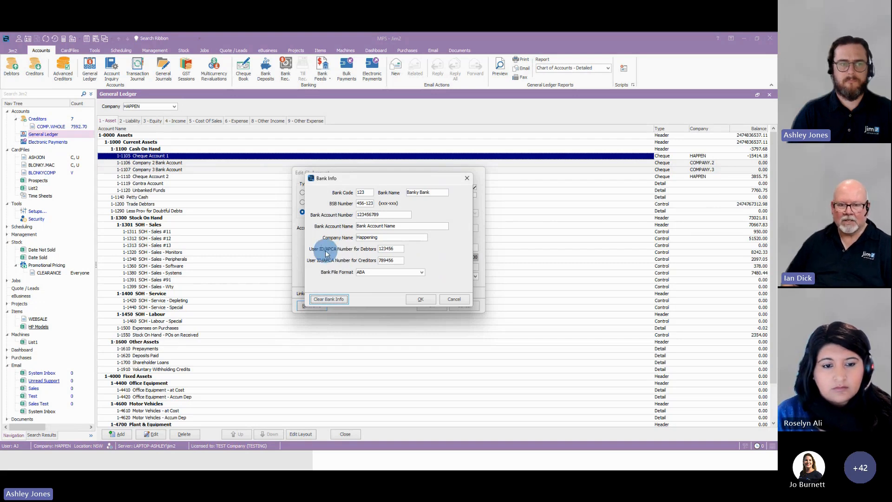
pyautogui.click(422, 271)
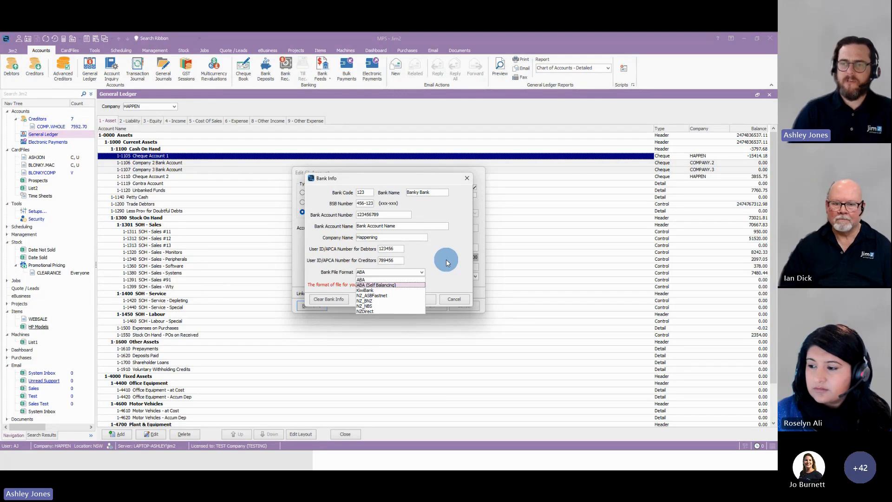
pyautogui.click(445, 264)
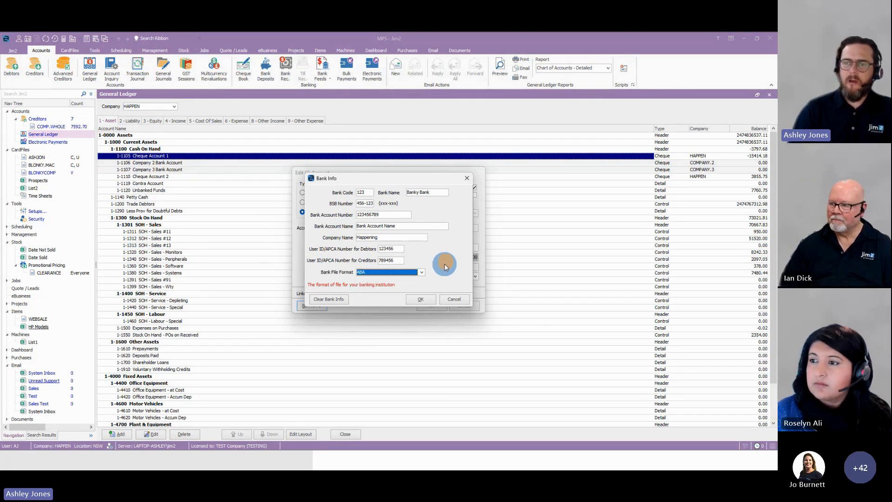
pyautogui.click(455, 300)
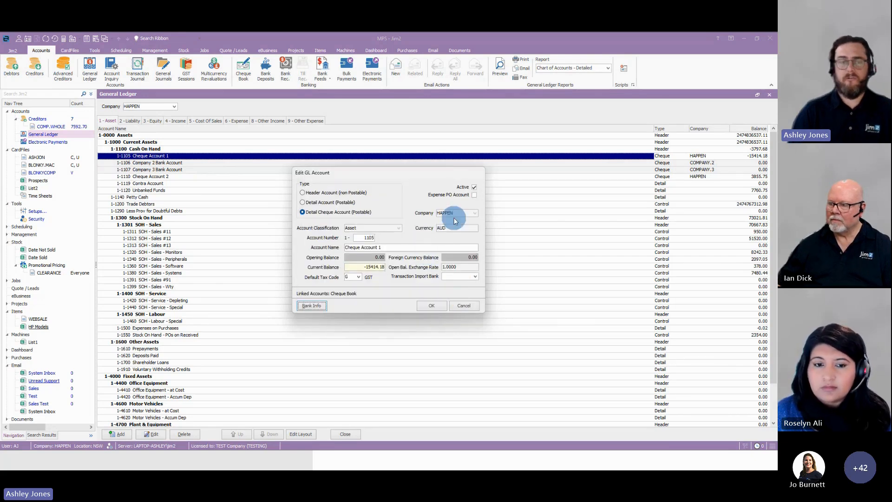
pyautogui.click(464, 305)
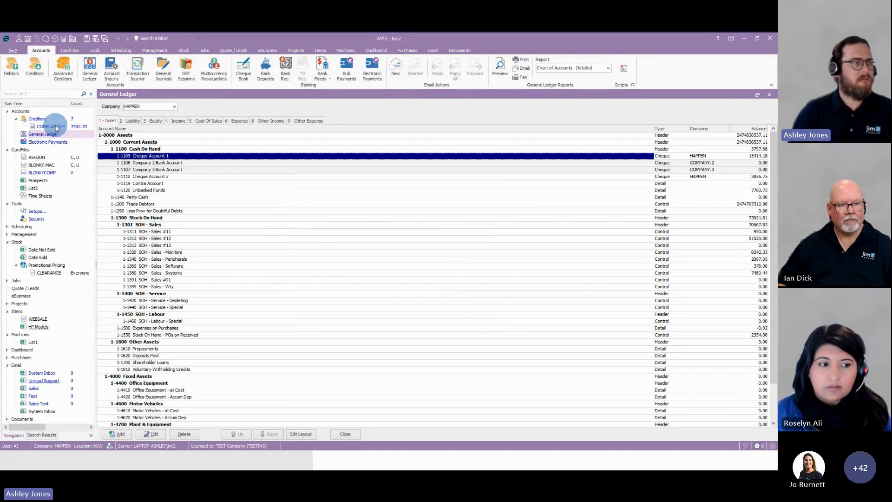
pyautogui.click(42, 172)
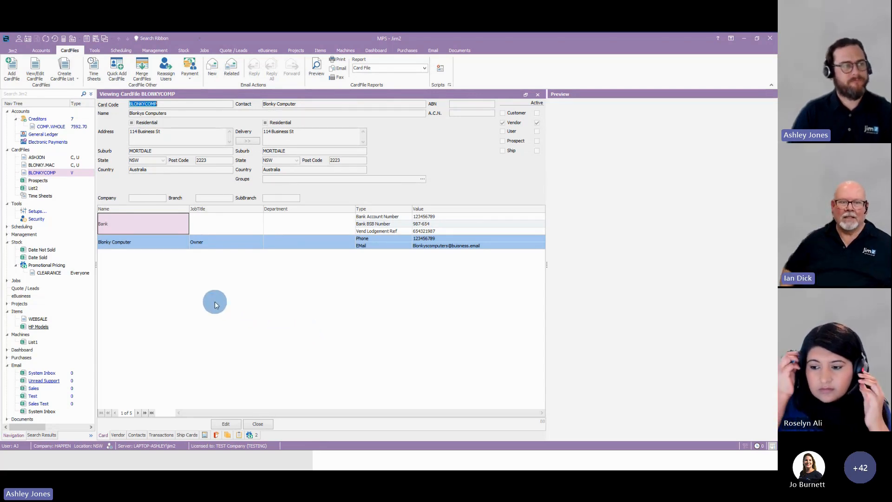
# Step: Remove the CardFile permission Access Bank details from the Technician security group, save it, and return to the BLONKYCOMP cardfile
pyautogui.click(37, 219)
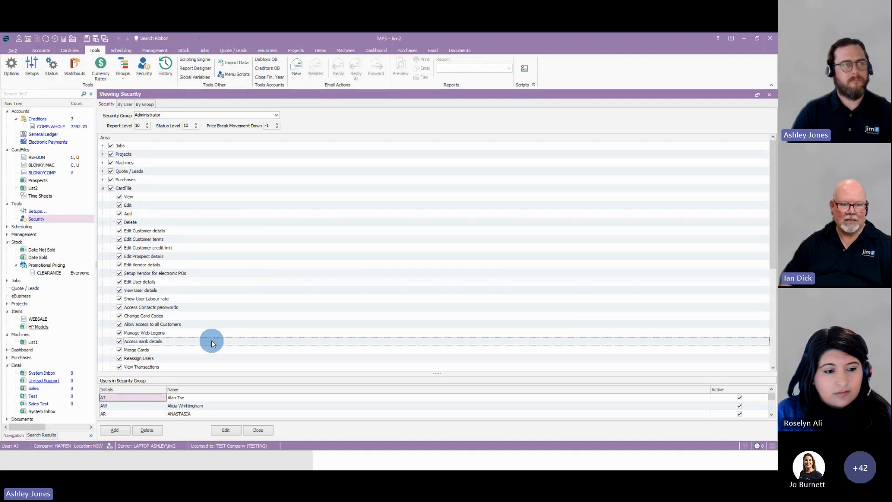
pyautogui.click(276, 115)
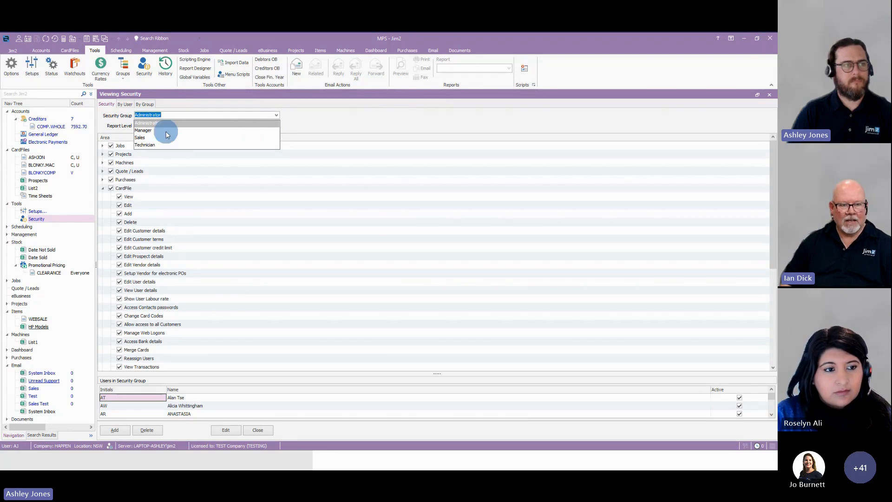
pyautogui.click(145, 145)
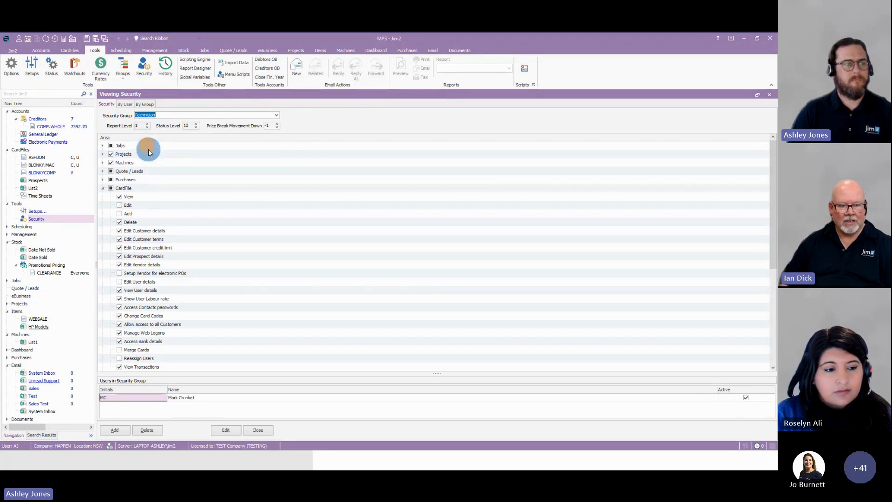
pyautogui.click(221, 431)
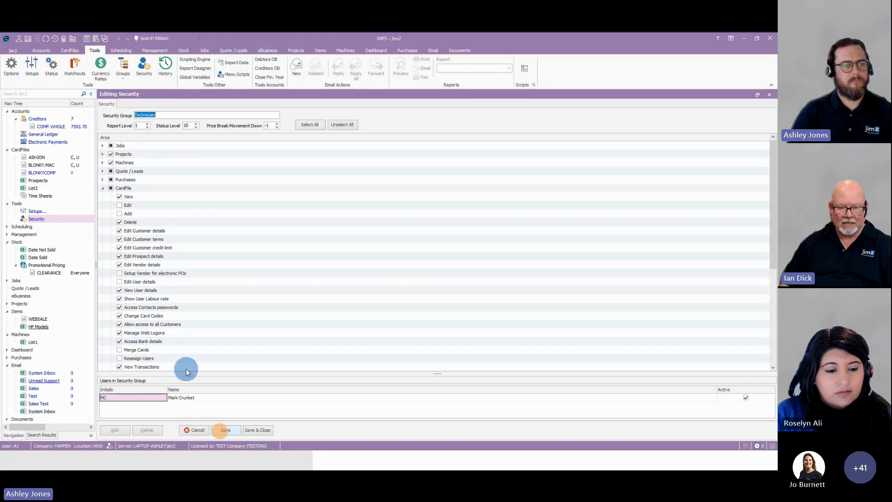
pyautogui.click(163, 341)
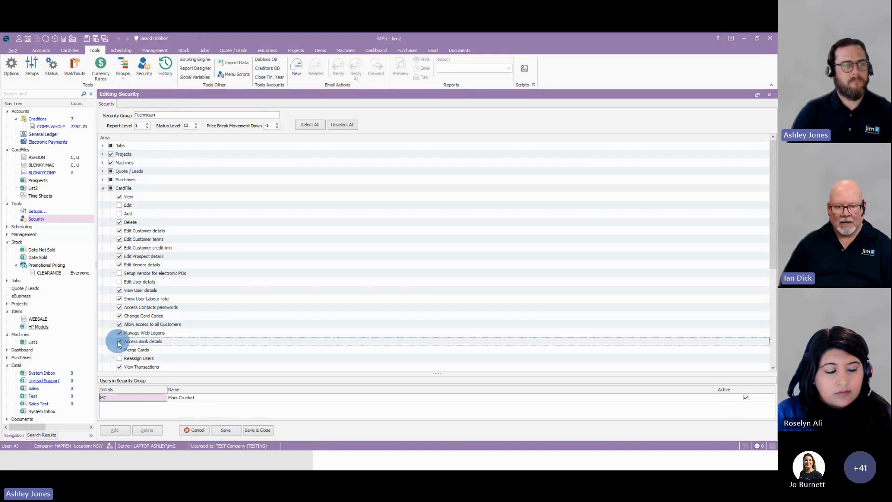
pyautogui.click(225, 429)
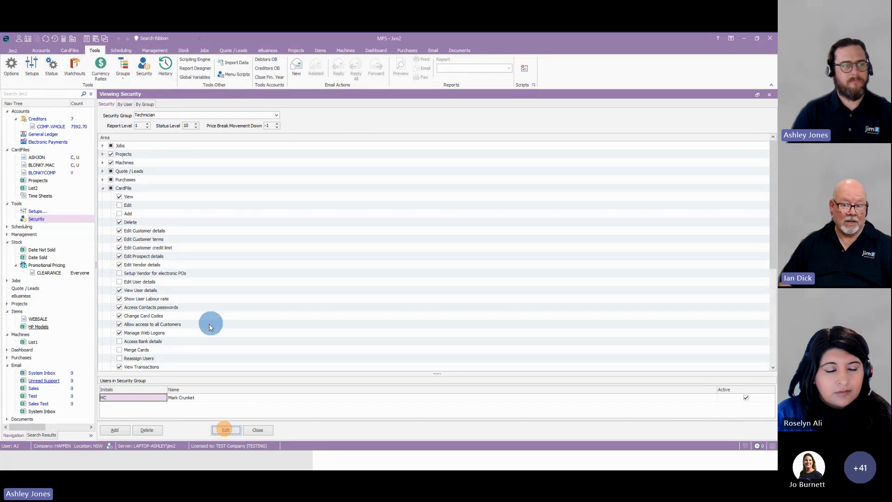
pyautogui.click(186, 343)
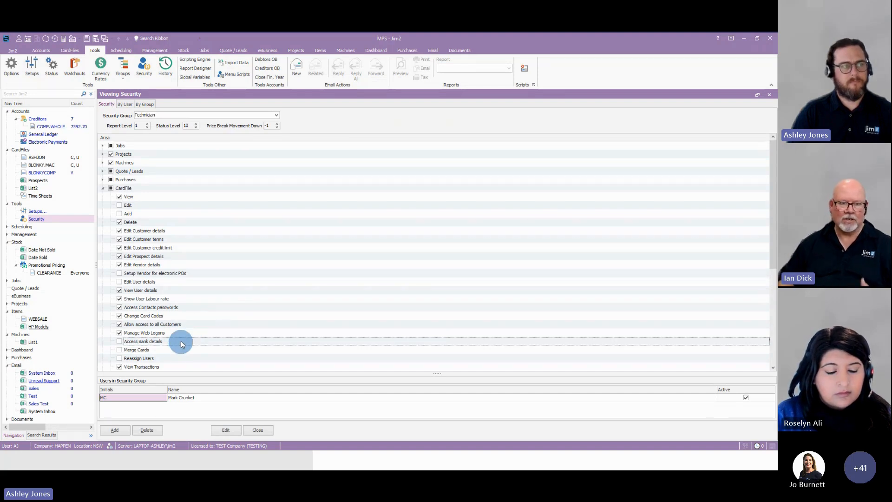
pyautogui.doubleClick(60, 175)
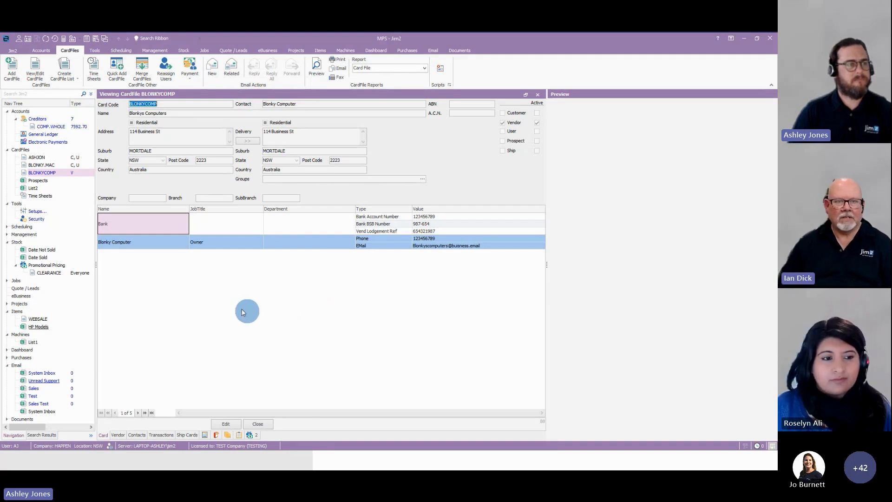
# Step: Edit the ABA Files payment type in the payment type setup, keep Electronic Payments enabled, and save it
pyautogui.click(42, 213)
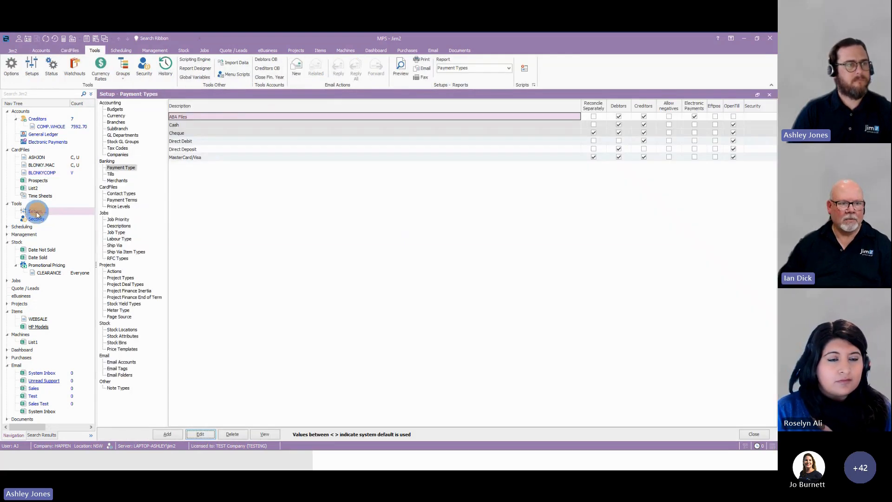
pyautogui.click(194, 117)
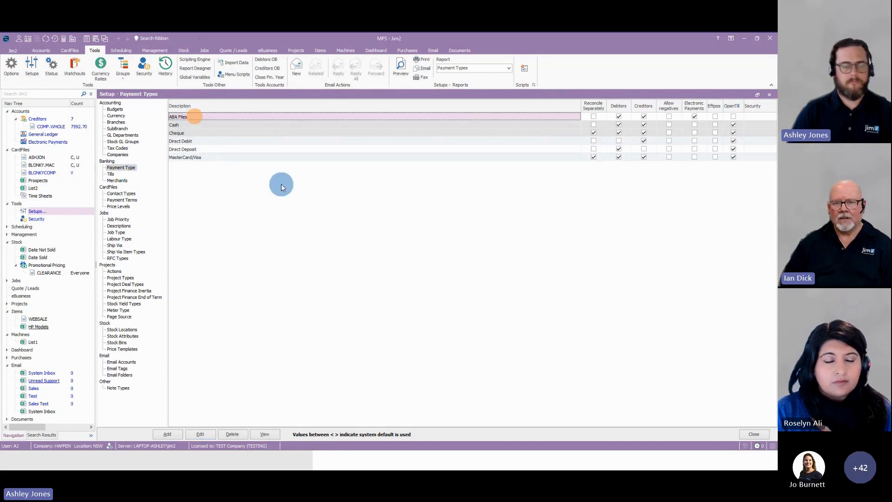
pyautogui.click(205, 433)
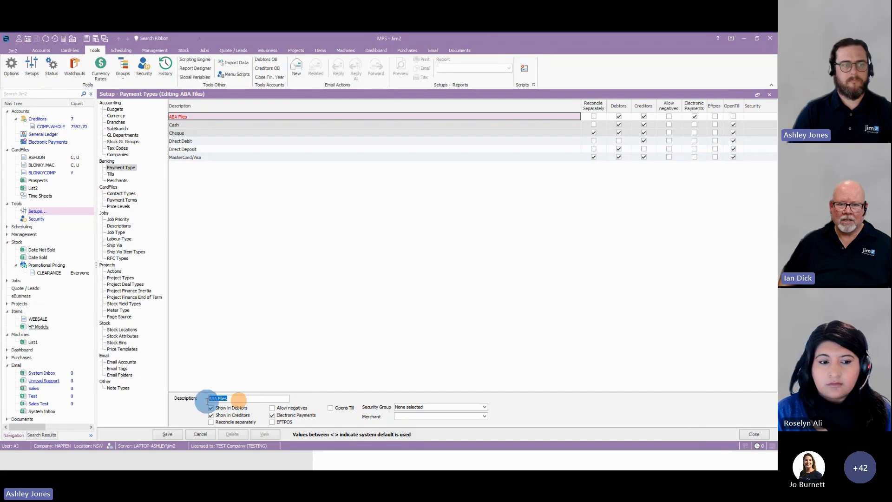
pyautogui.click(272, 416)
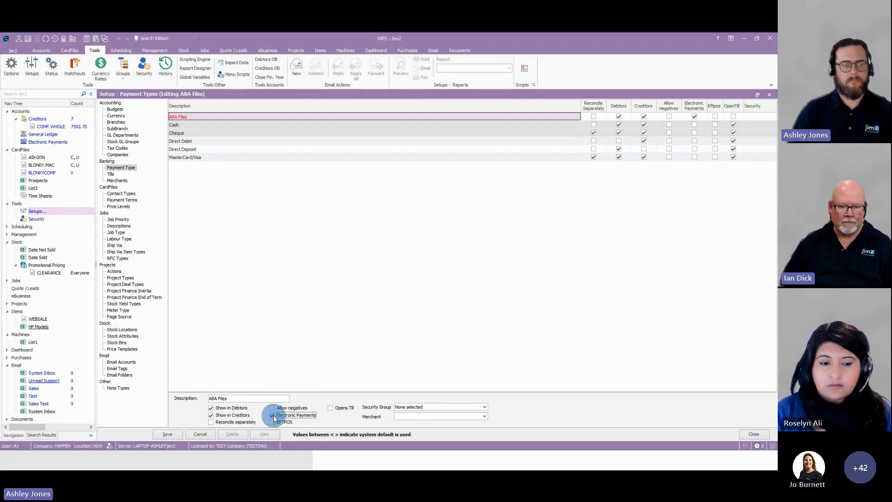
pyautogui.click(171, 436)
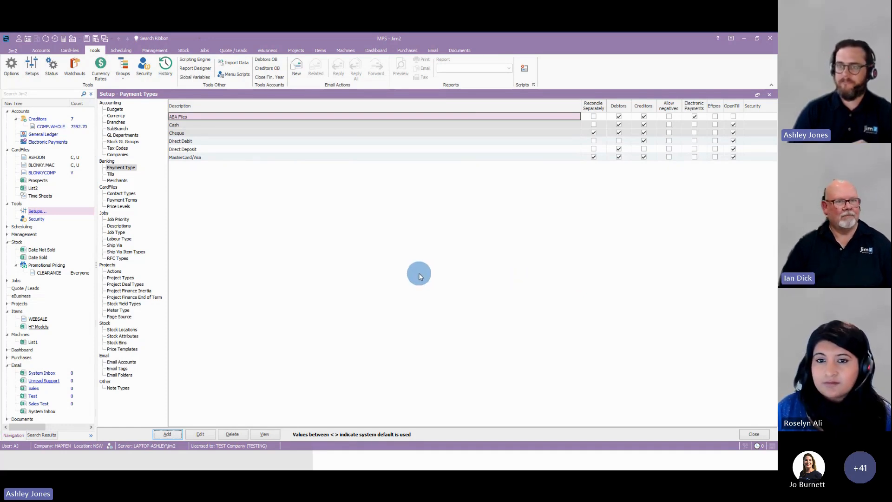
# Step: Open the creditor COMP.WHOLE and start editing its payment details
pyautogui.click(38, 119)
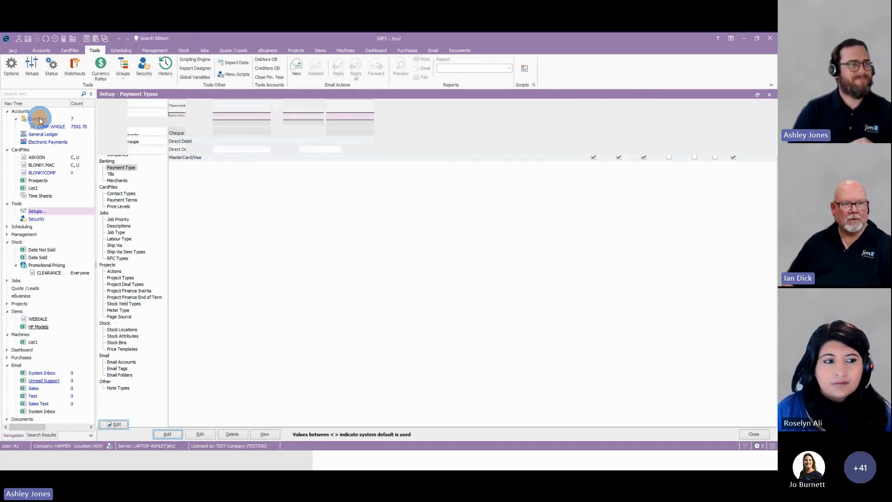
pyautogui.click(47, 126)
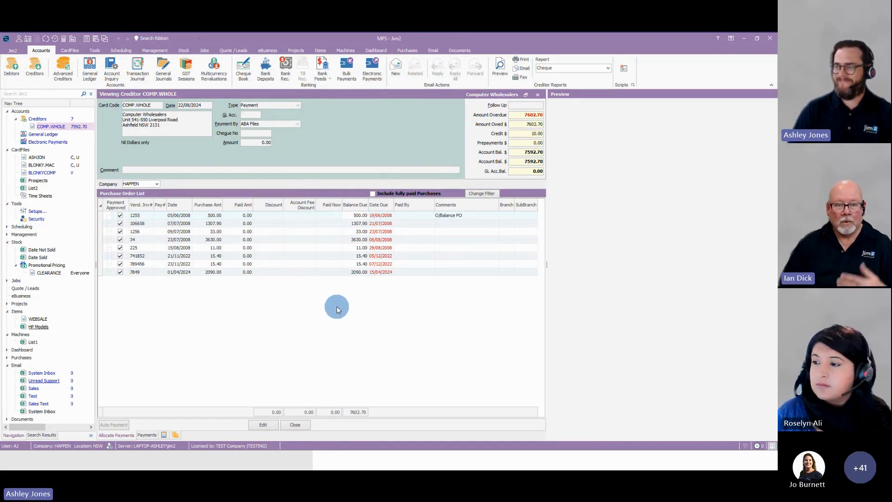
pyautogui.click(254, 144)
pyautogui.click(242, 144)
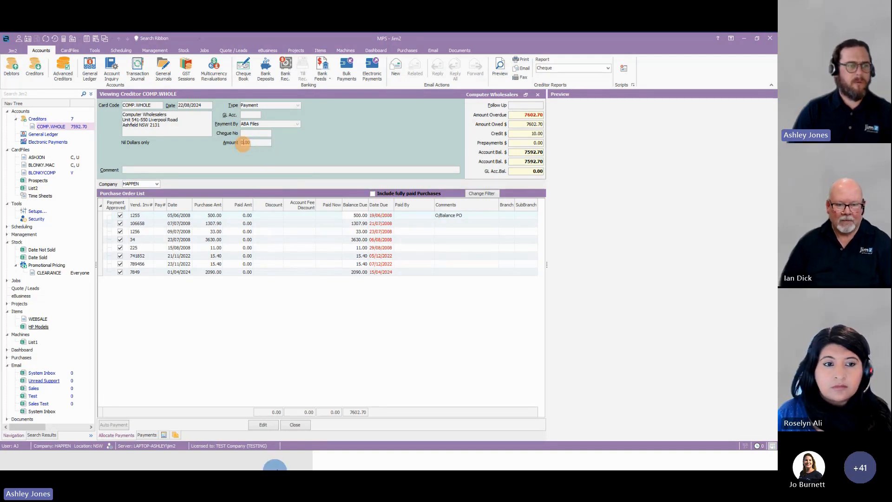
pyautogui.click(263, 424)
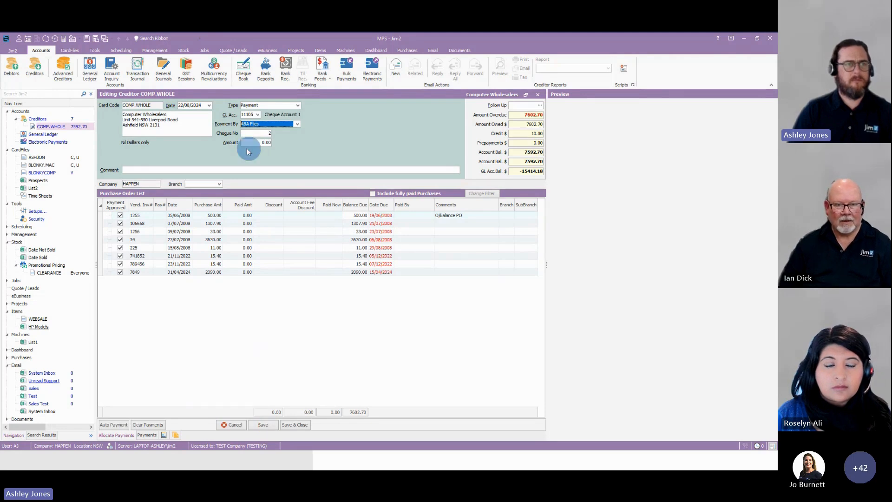
# Step: Select Cheque Account 1 as the GL account and ABA Files as the payment method for the creditor payment
pyautogui.click(296, 124)
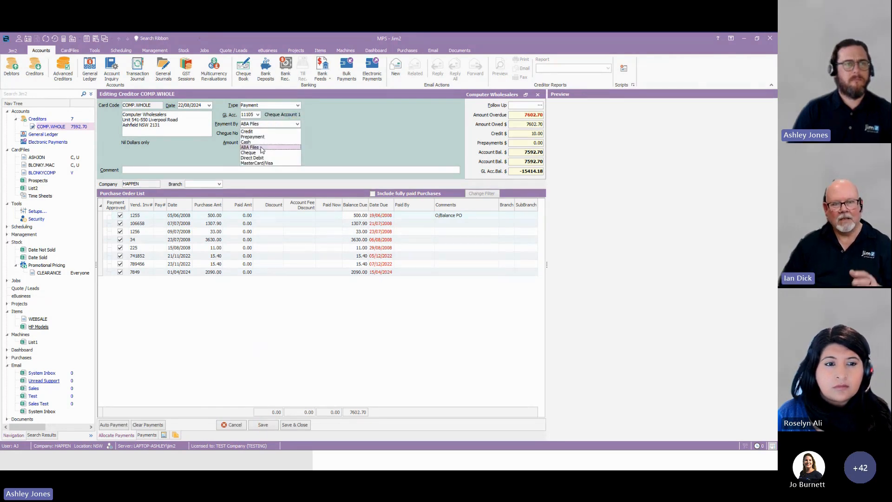
pyautogui.click(339, 115)
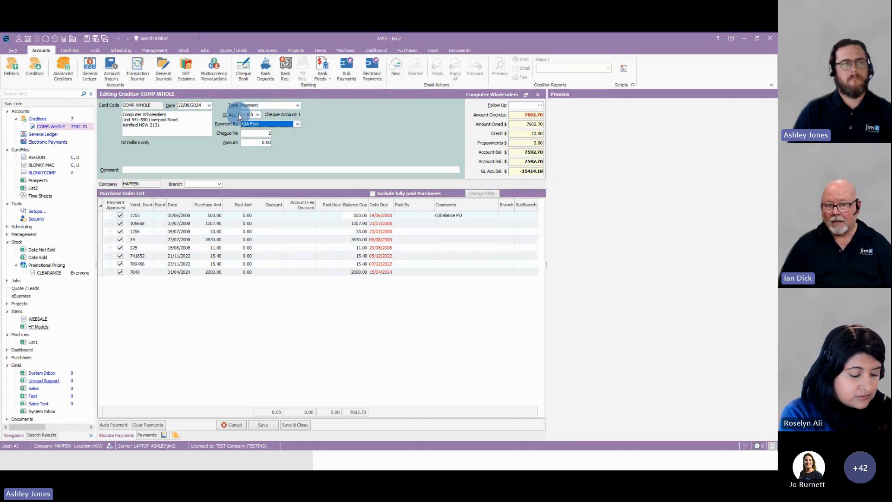
pyautogui.click(258, 114)
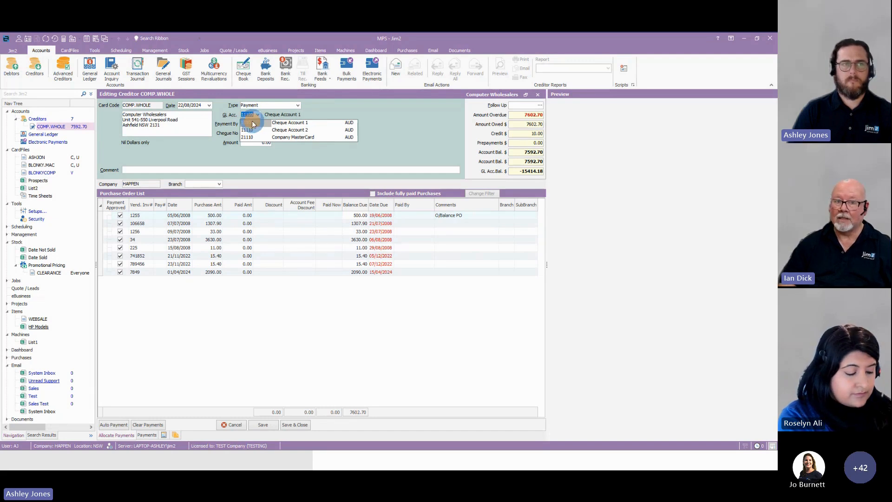
pyautogui.click(346, 120)
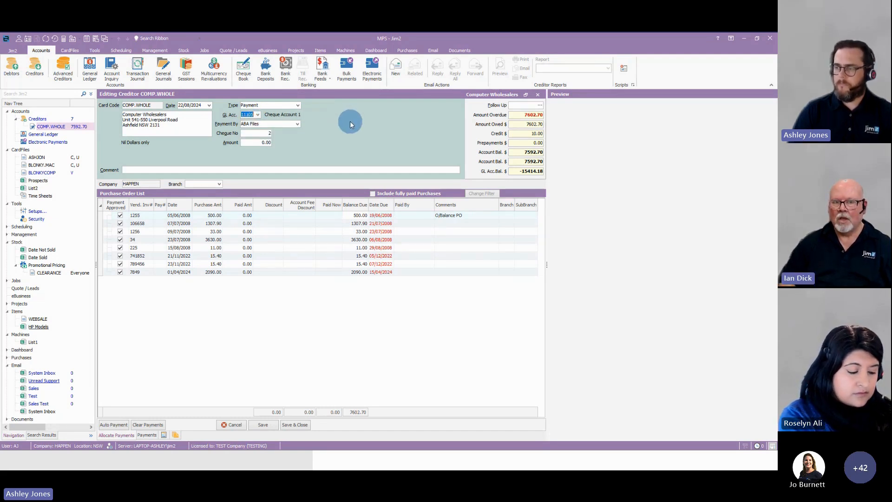
pyautogui.click(297, 123)
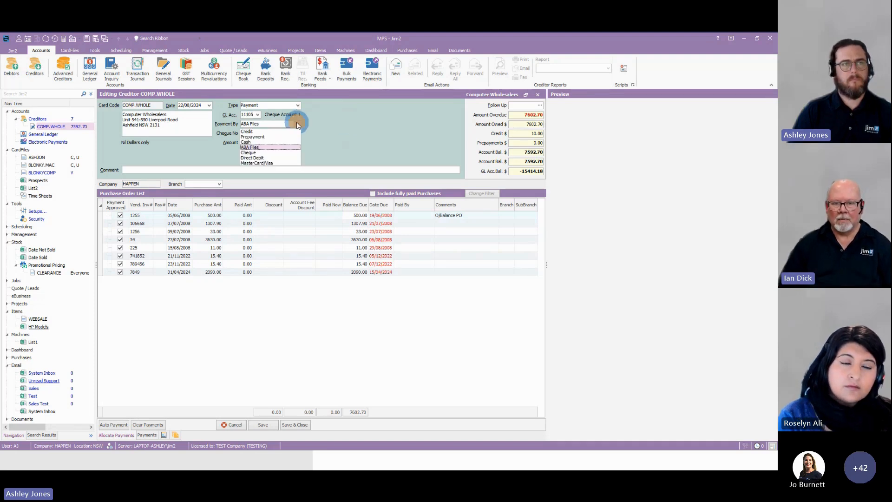
pyautogui.click(282, 147)
pyautogui.click(339, 149)
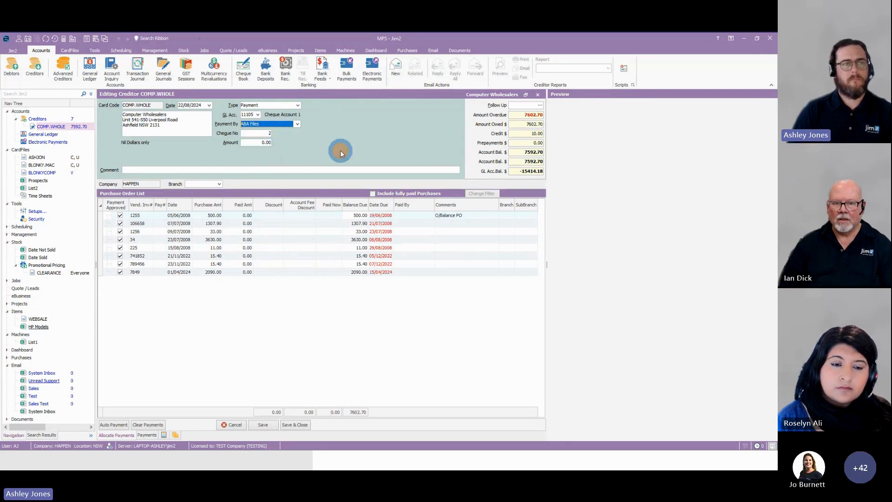
# Step: Enter a payment amount of 100 and cheque number 2 for COMP.WHOLE
pyautogui.click(255, 142)
pyautogui.write('1')
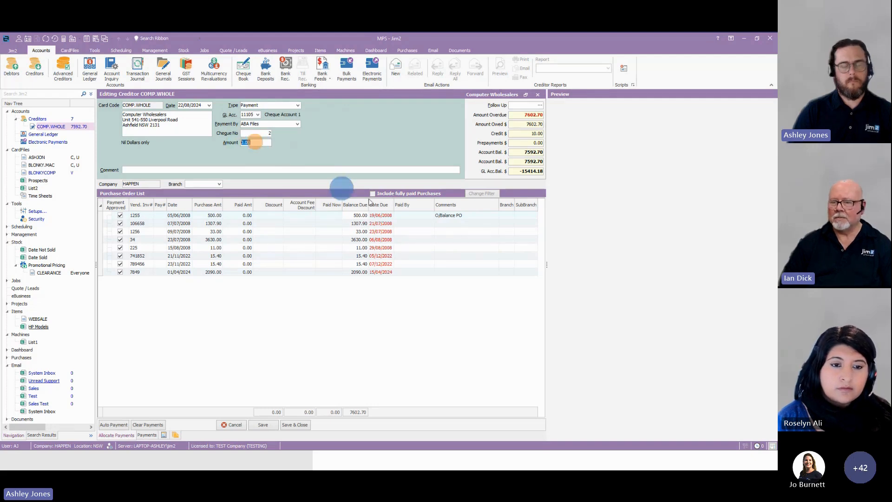
pyautogui.write('00')
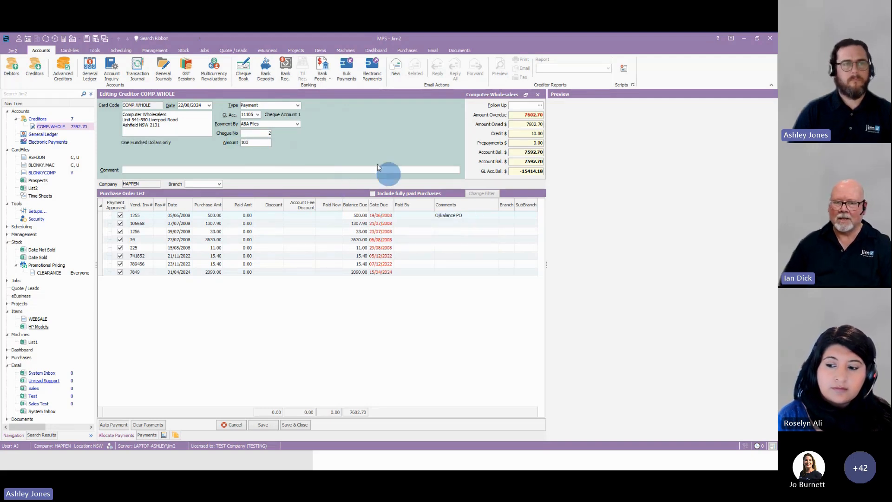
pyautogui.click(346, 149)
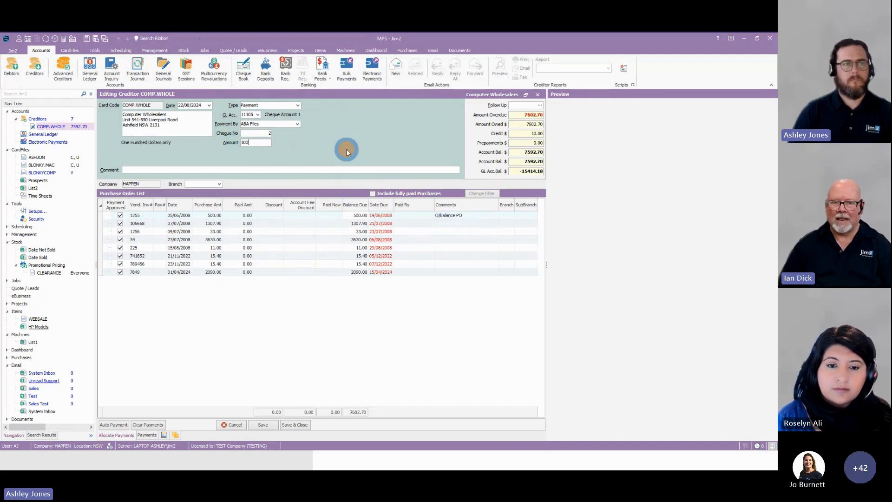
pyautogui.click(263, 134)
pyautogui.write('2')
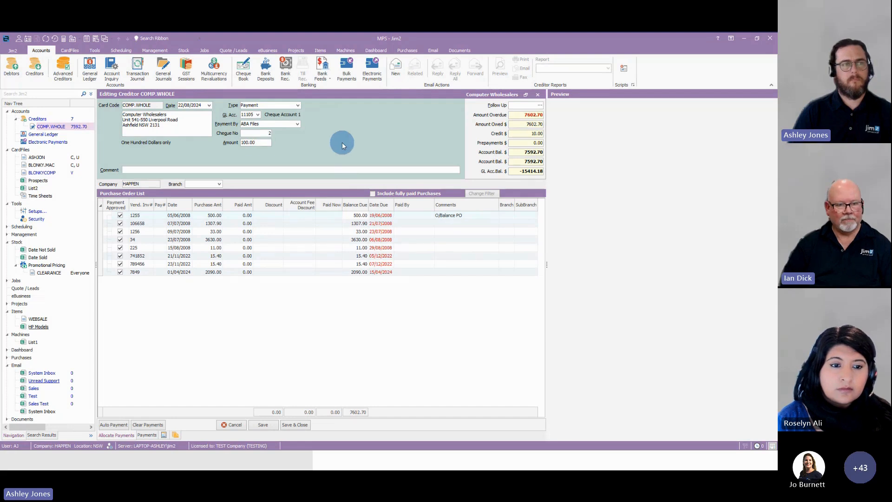
# Step: Set the amount of the ABA Files payment for COMP.WHOLE to 500
pyautogui.click(242, 142)
pyautogui.write('5')
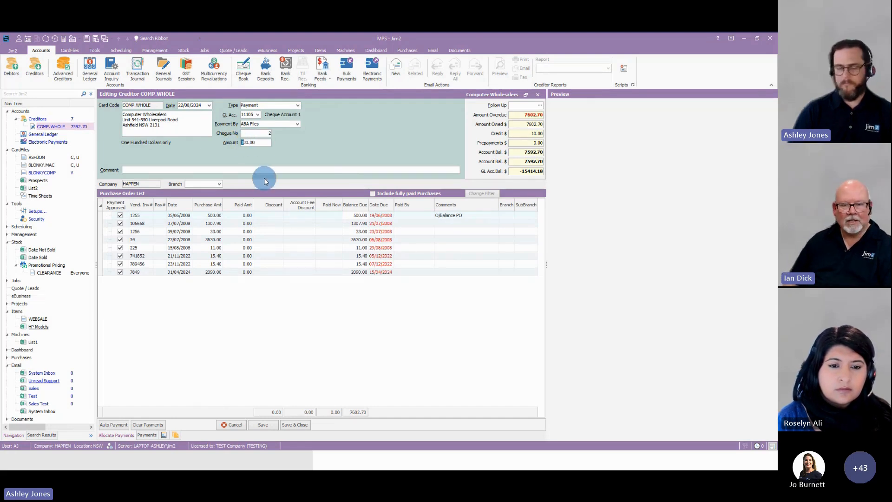
pyautogui.click(349, 154)
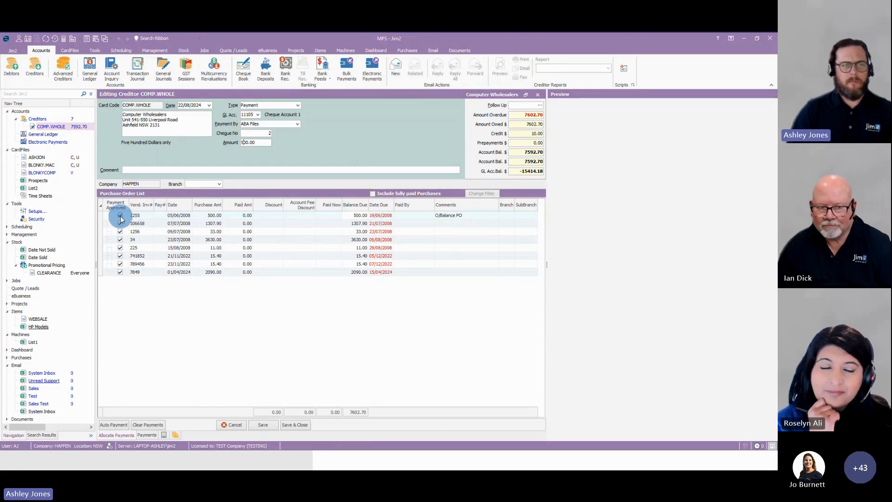
# Step: Allocate 500 of the payment to the purchase with vendor invoice 1255 and save the creditor payment
pyautogui.click(353, 216)
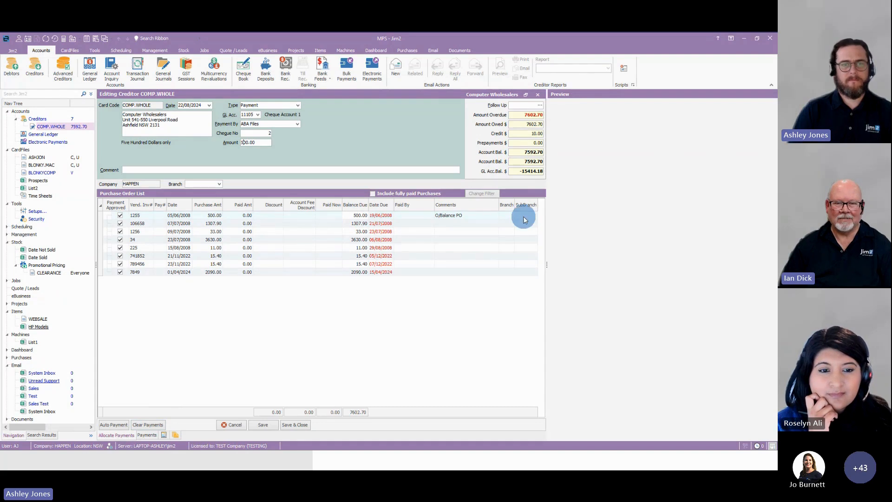
pyautogui.click(333, 215)
pyautogui.write('500')
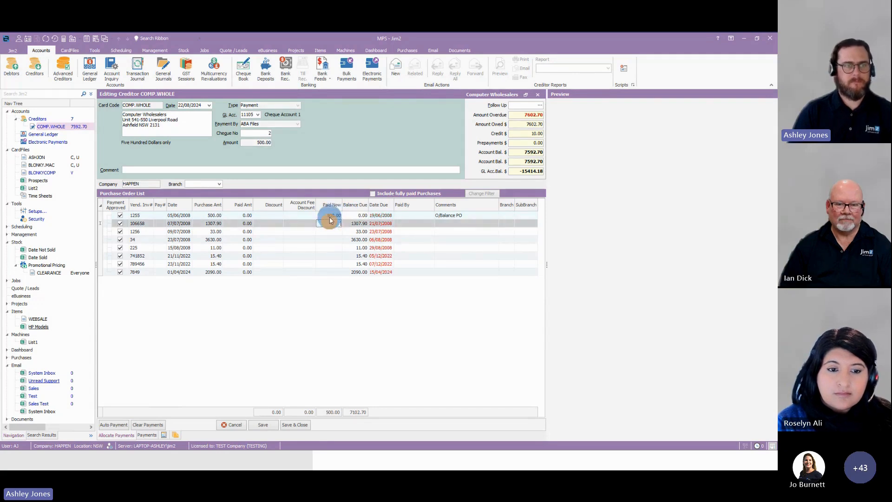
pyautogui.click(355, 215)
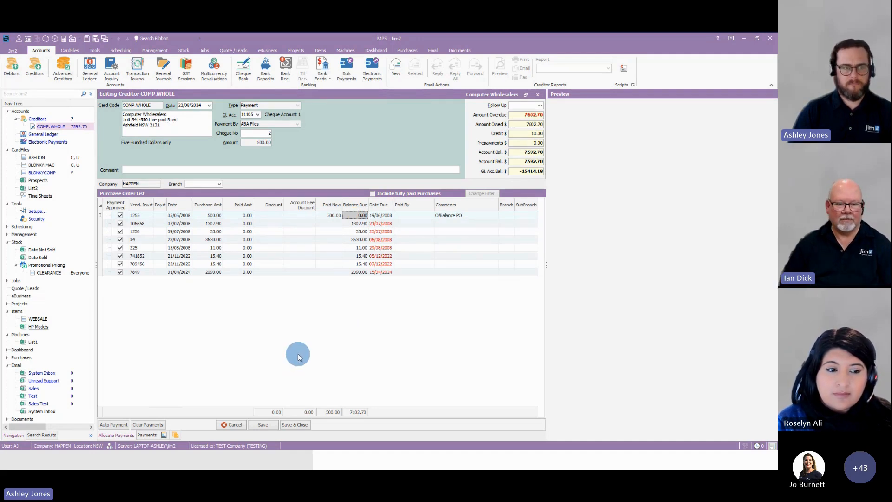
pyautogui.click(263, 425)
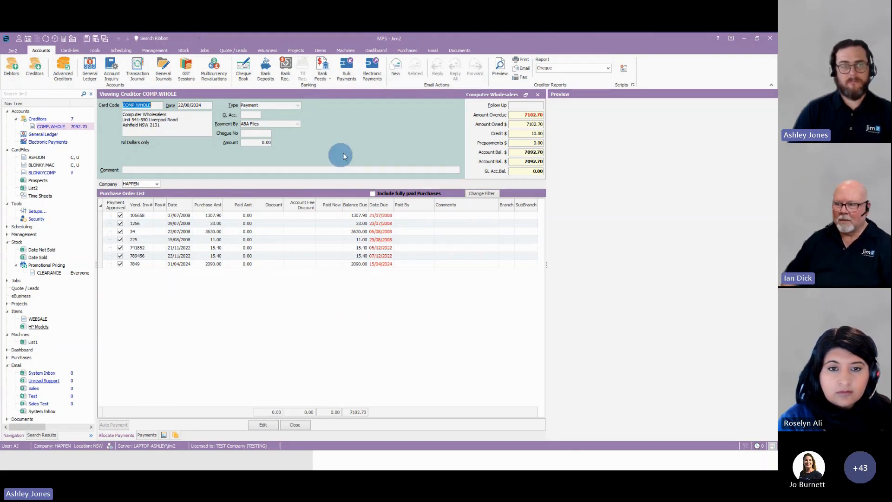
# Step: Open the Electronic Payments list of not exported creditors and switch it to editing
pyautogui.click(372, 76)
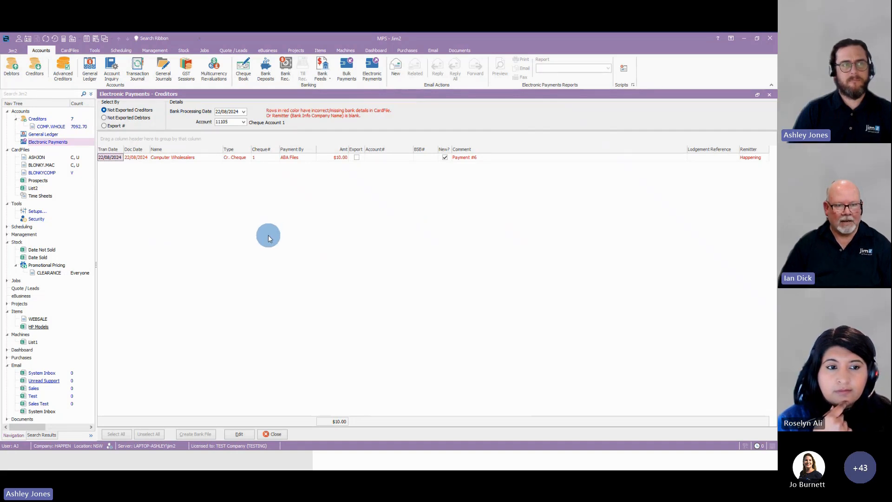
pyautogui.click(239, 436)
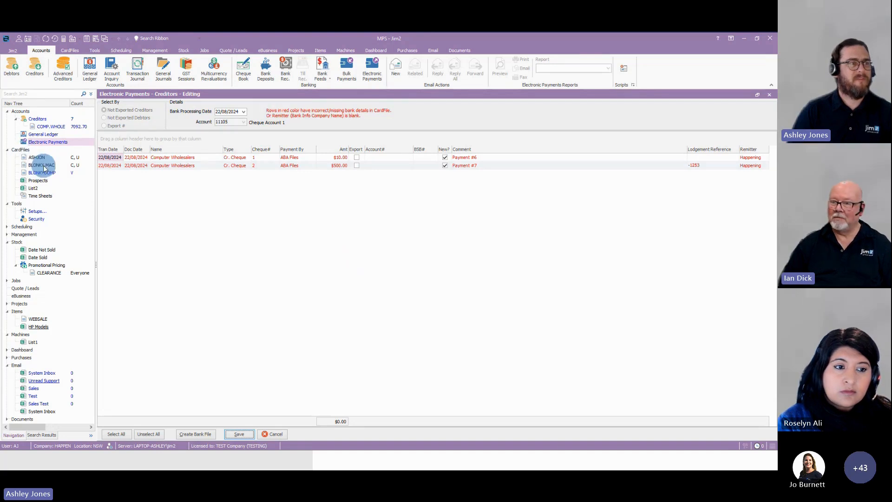
# Step: Open the cardfile COMP.WHOLE and start editing its contact details
pyautogui.click(21, 149)
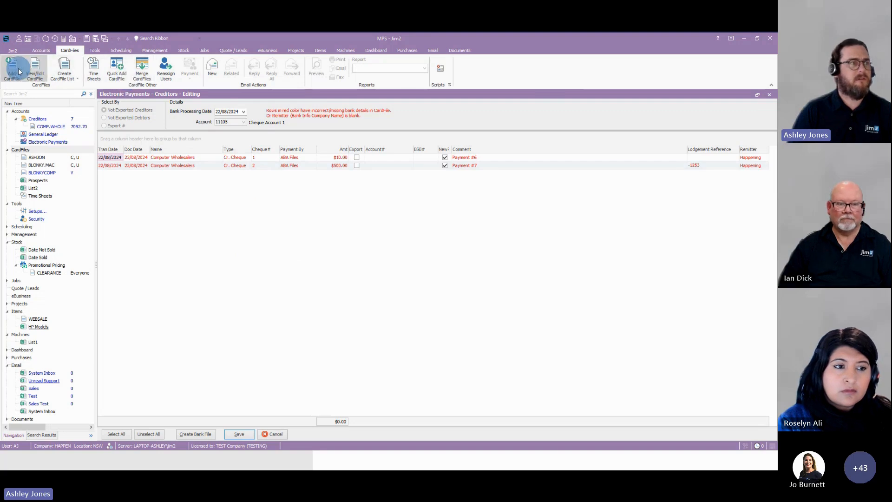
pyautogui.click(37, 70)
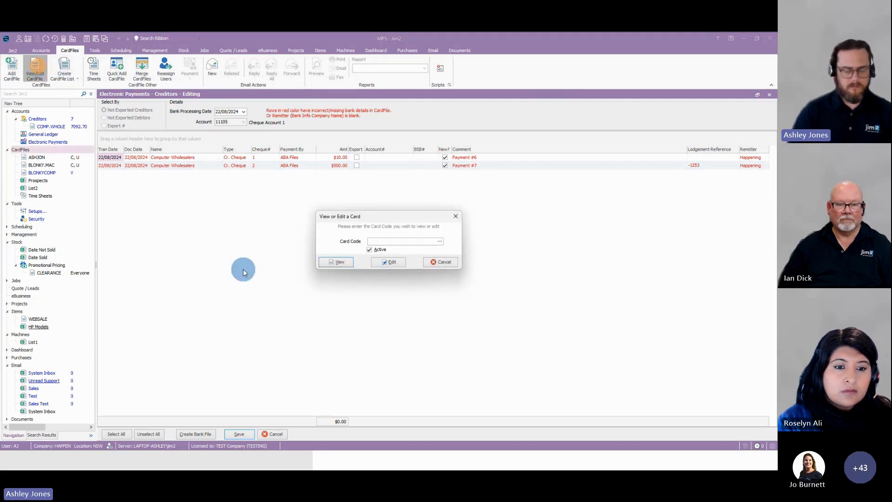
pyautogui.write('COMP.WHOLE')
pyautogui.press('Return')
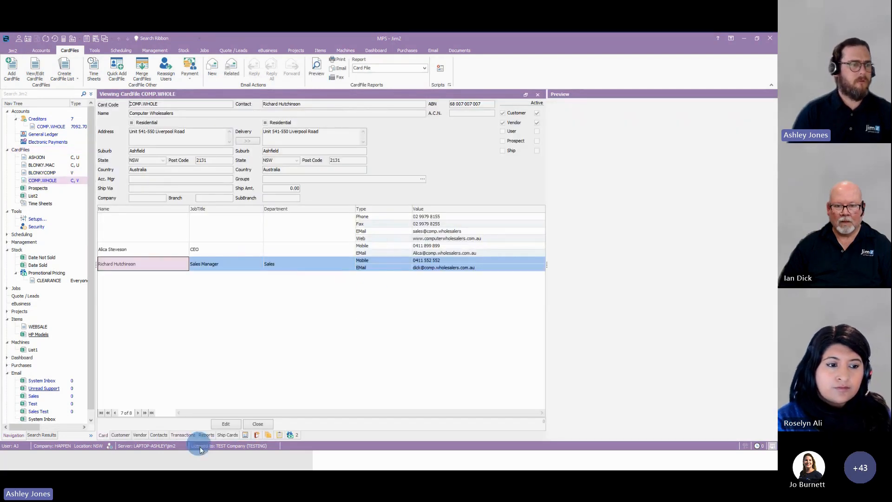
pyautogui.click(159, 435)
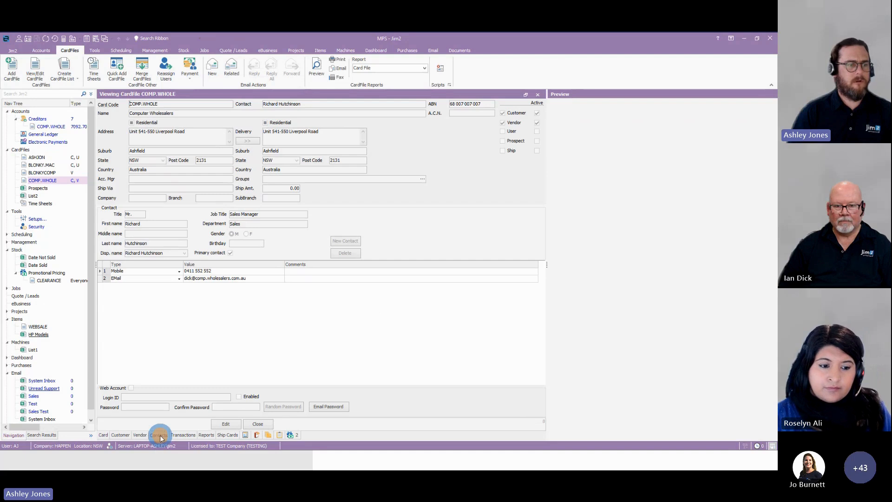
pyautogui.click(225, 423)
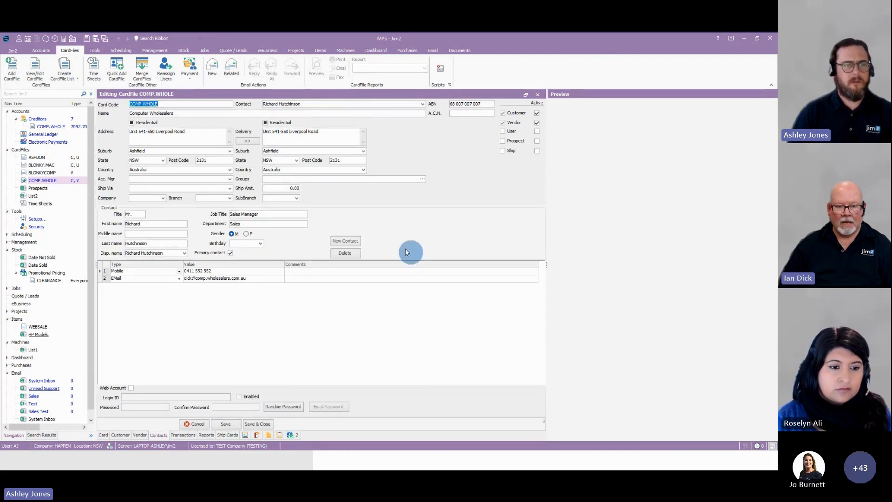
# Step: Add a new contact to the COMP.WHOLE cardfile with the first name Bank
pyautogui.click(350, 243)
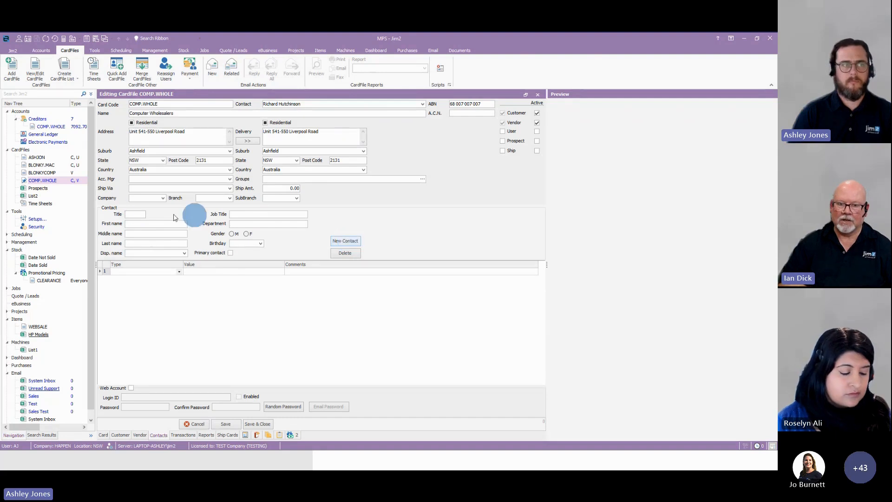
pyautogui.click(143, 223)
pyautogui.write('Bank')
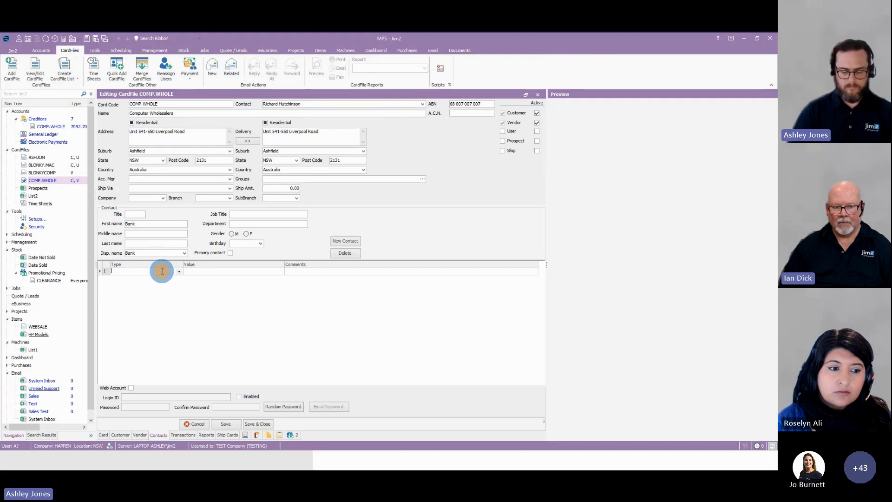
# Step: Set the Bank contact's first detail type to Bank Account Number and enter the bank account number as its value
pyautogui.write('Bank Account Name')
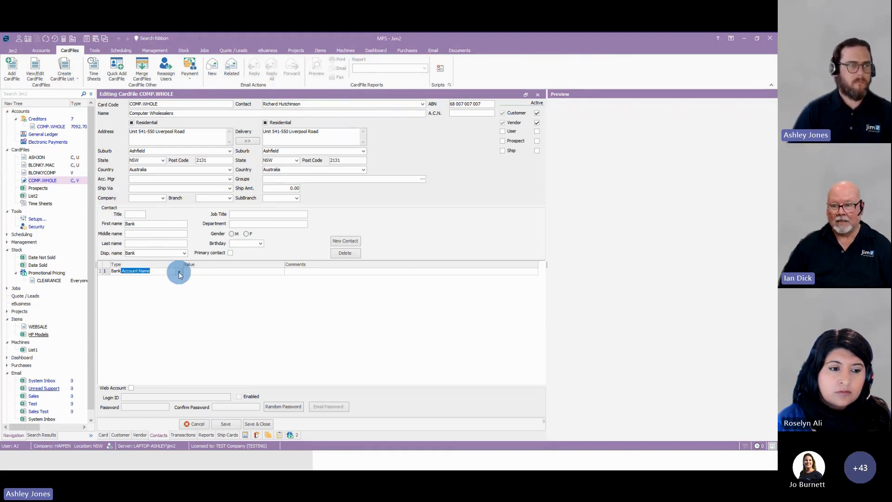
pyautogui.click(179, 271)
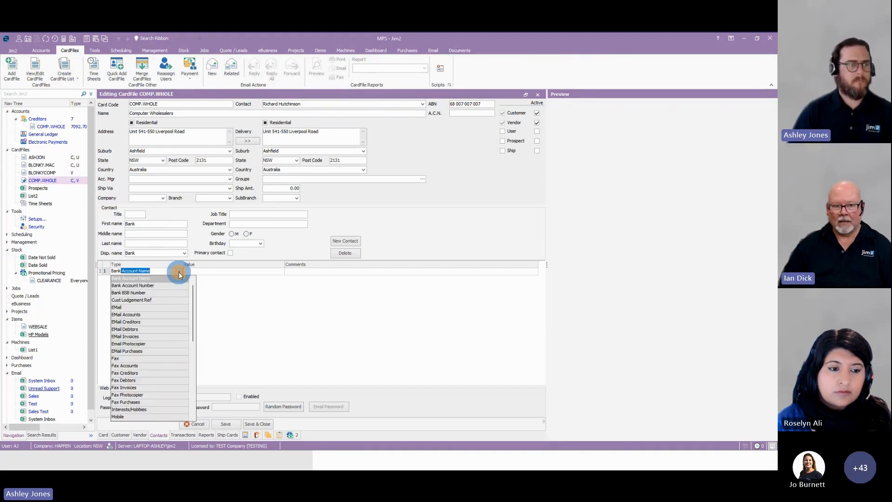
pyautogui.click(154, 285)
pyautogui.click(205, 272)
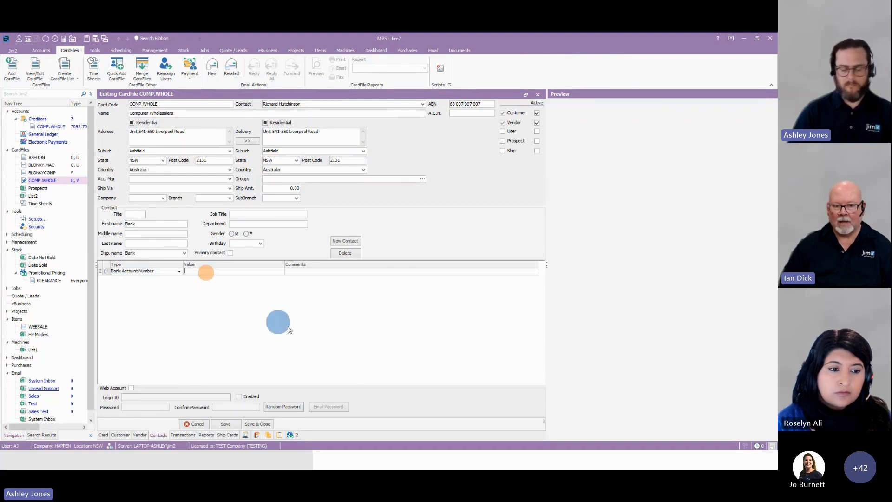
pyautogui.write('123456789')
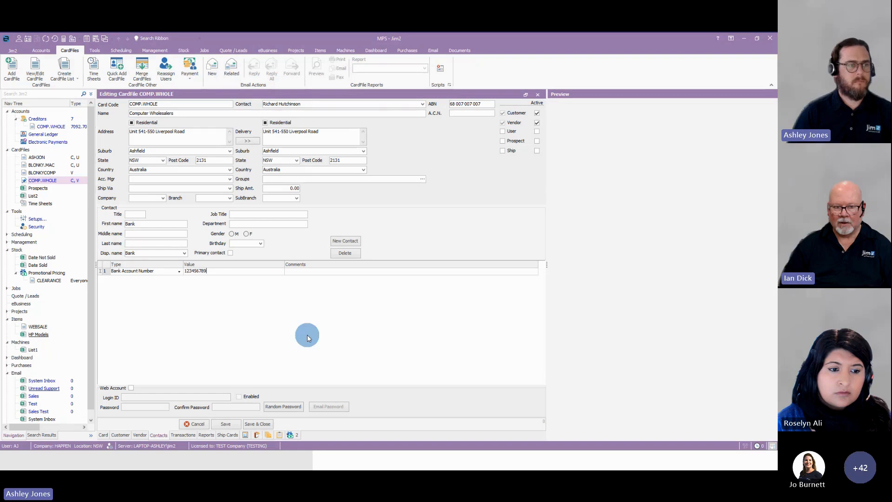
# Step: Add a second detail to the Bank contact of type Bank BSB Number with the value 987-456
pyautogui.click(156, 270)
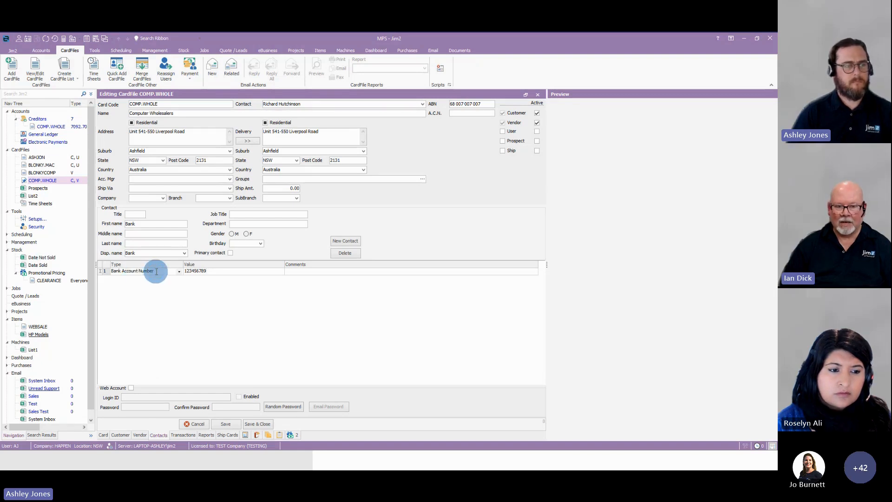
pyautogui.press('Down')
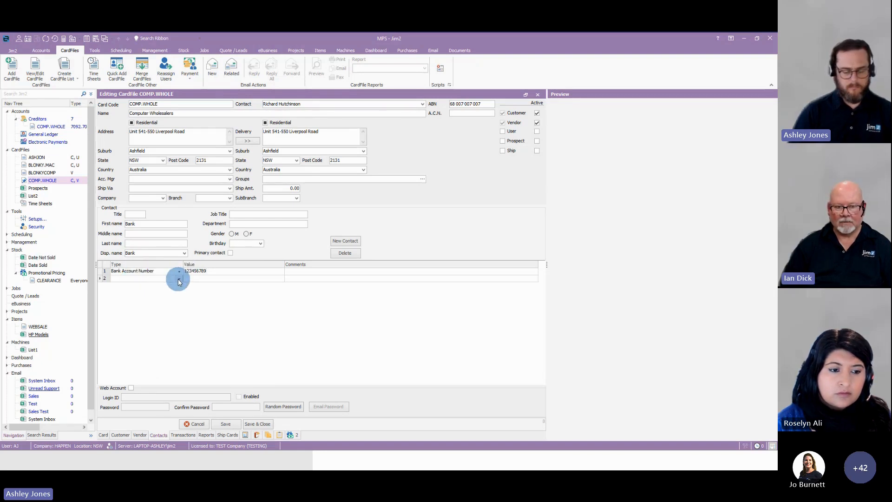
pyautogui.write('Bank Account Name')
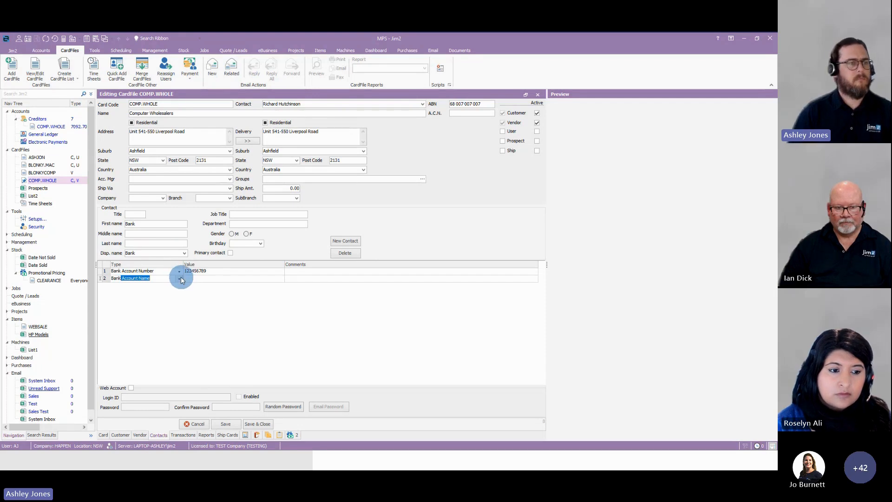
pyautogui.click(180, 279)
pyautogui.click(133, 299)
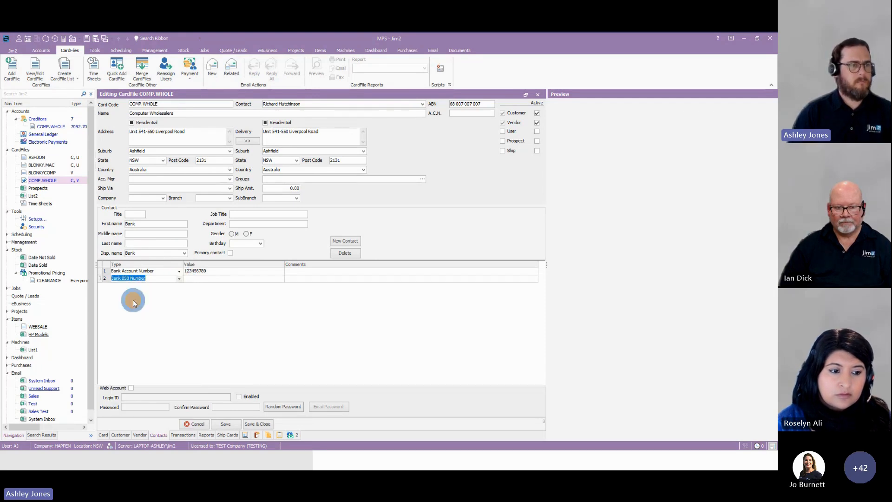
pyautogui.click(198, 279)
pyautogui.write('987')
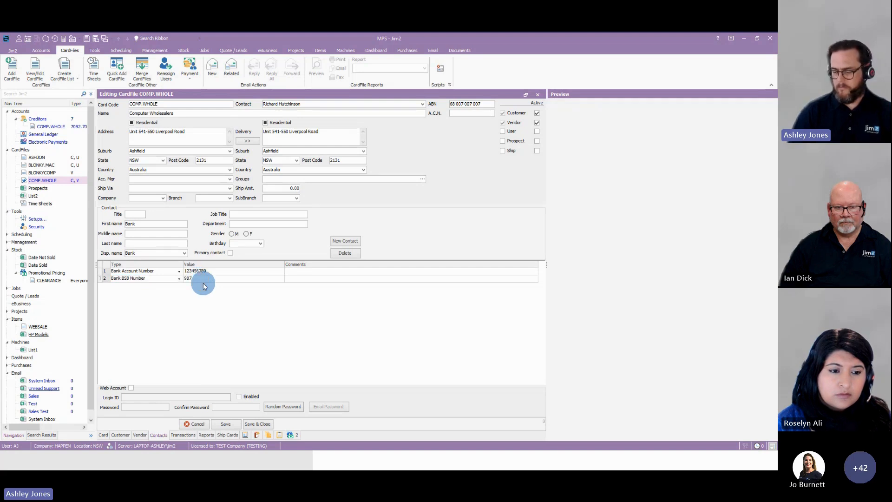
pyautogui.write('-456')
# Step: Add a third detail row to the Bank contact and choose Cust Lodgement Ref as its type
pyautogui.click(162, 279)
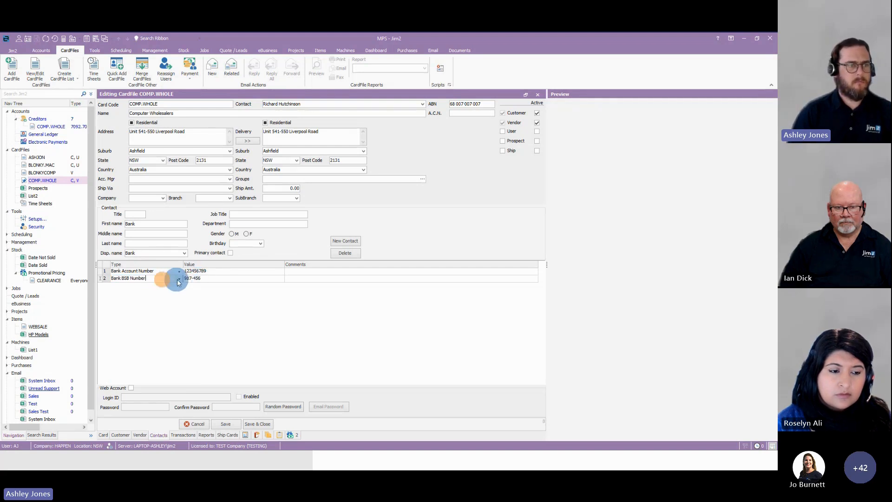
pyautogui.press('Down')
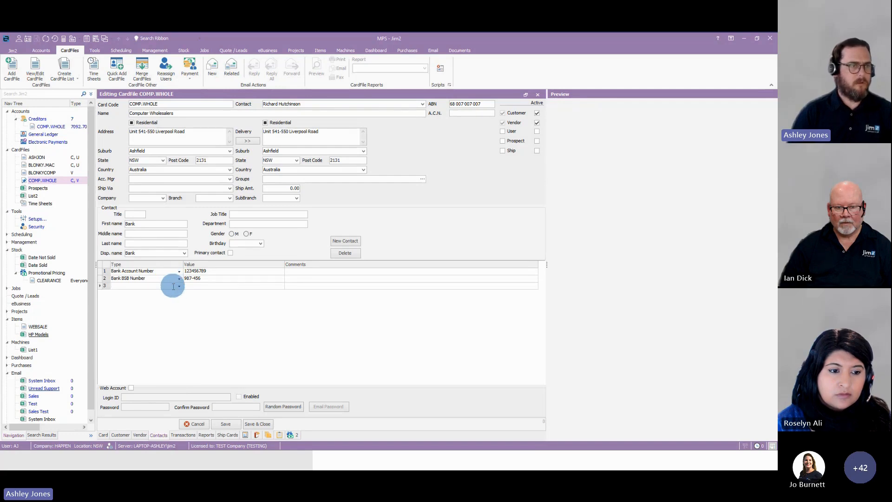
pyautogui.click(174, 286)
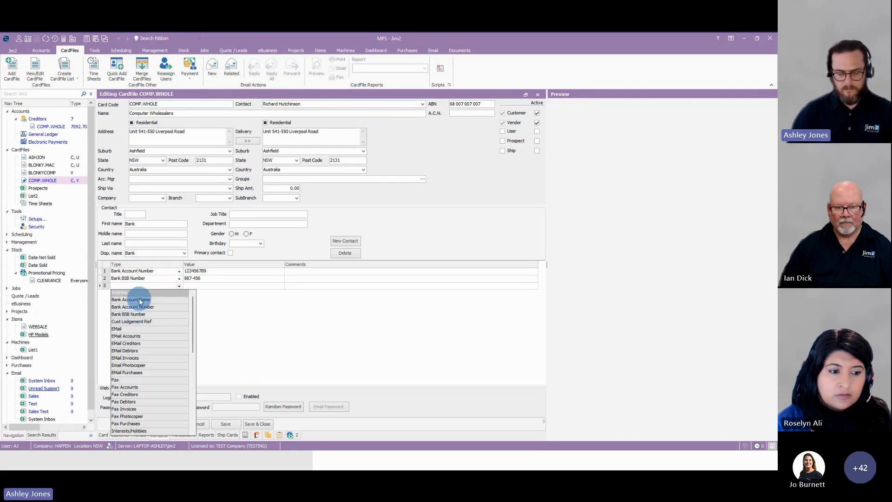
pyautogui.write('Bank Account Name')
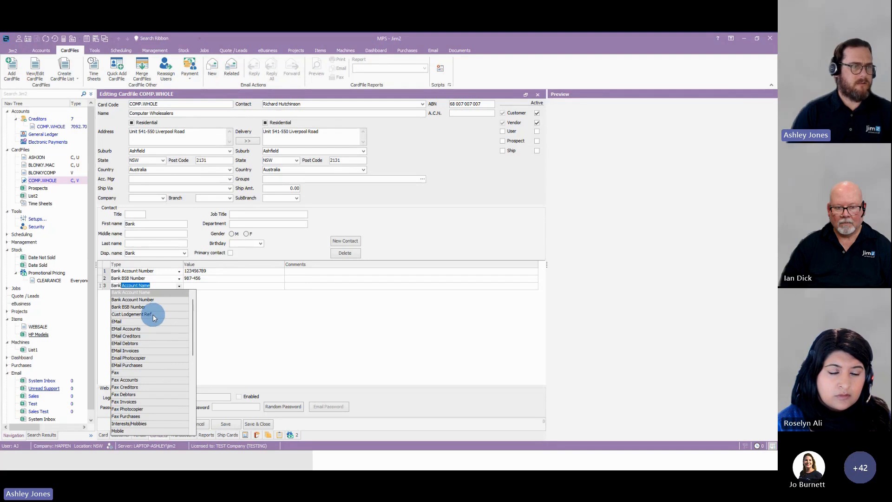
pyautogui.scroll(1, 154, 317)
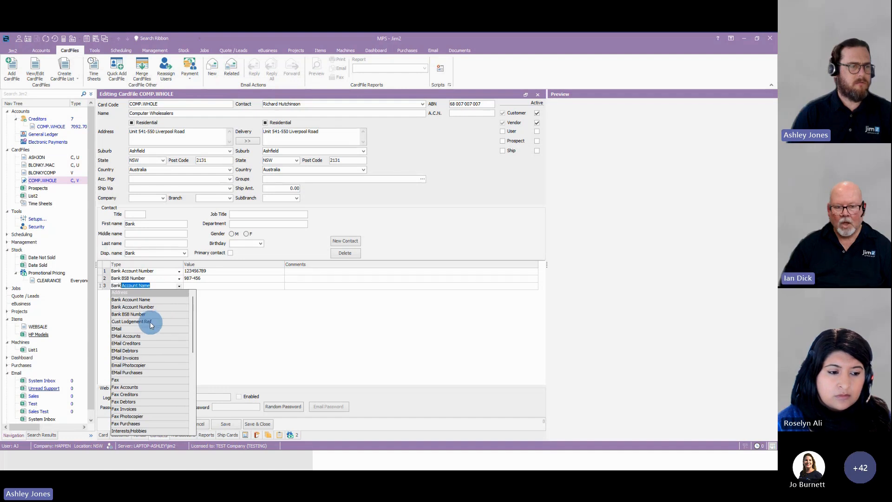
pyautogui.click(161, 321)
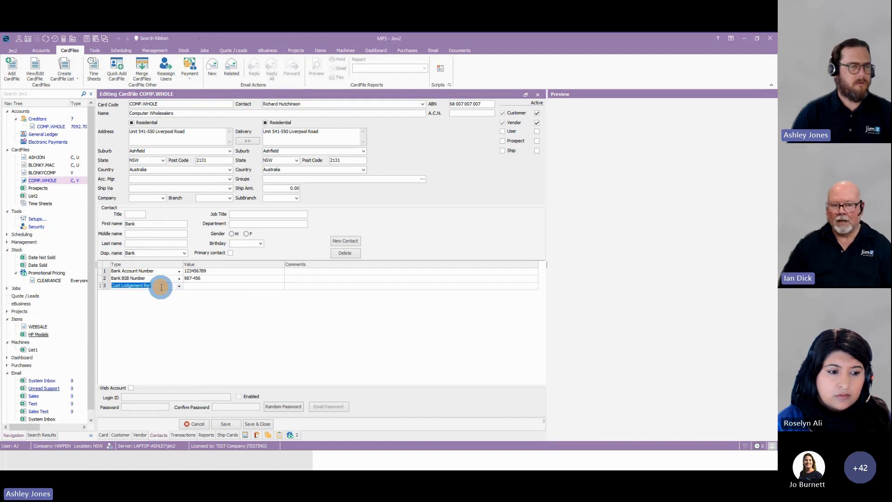
# Step: Change the Bank contact's third detail type from Cust Lodgement Ref to Vend Lodgement Ref
pyautogui.click(167, 286)
pyautogui.moveTo(158, 285); pyautogui.dragTo(108, 300)
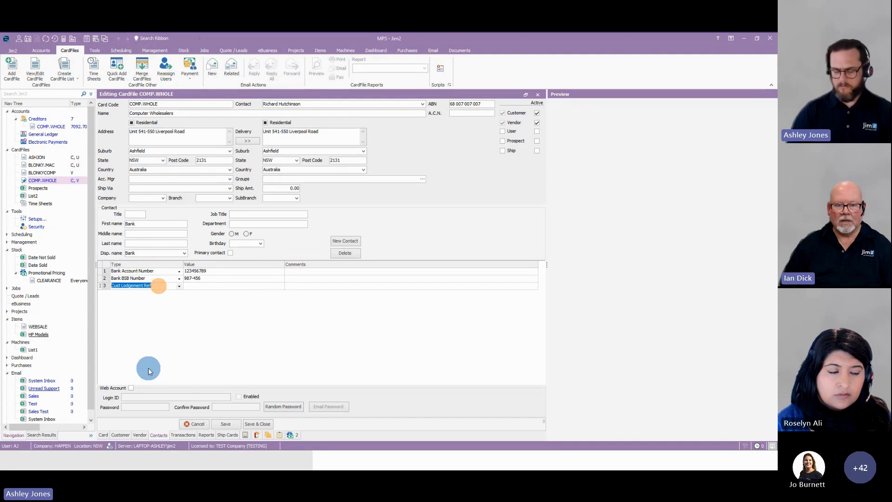
pyautogui.write('Bank')
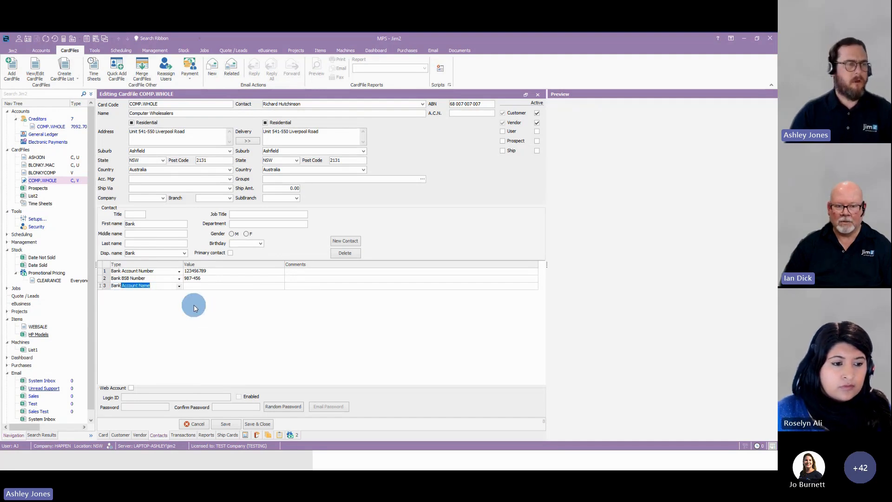
pyautogui.press('BackSpace')
pyautogui.press('BackSpace')
pyautogui.press('BackSpace')
pyautogui.press('BackSpace')
pyautogui.press('BackSpace')
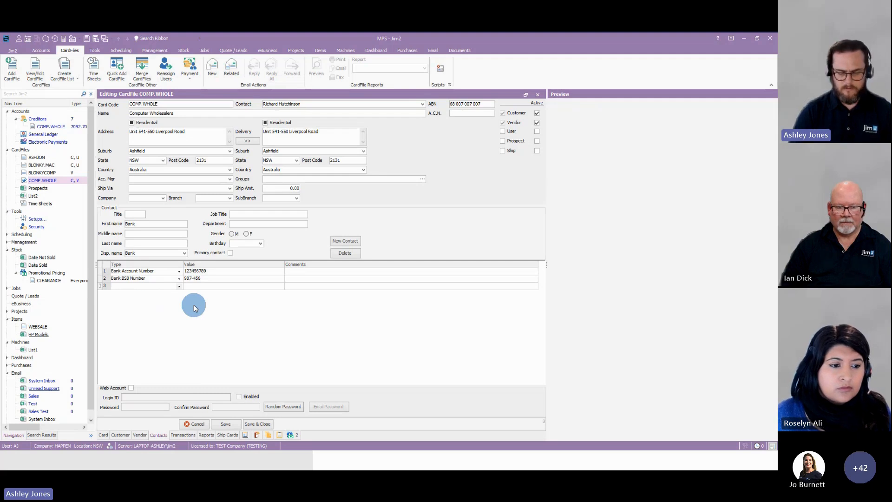
pyautogui.write('Vendo')
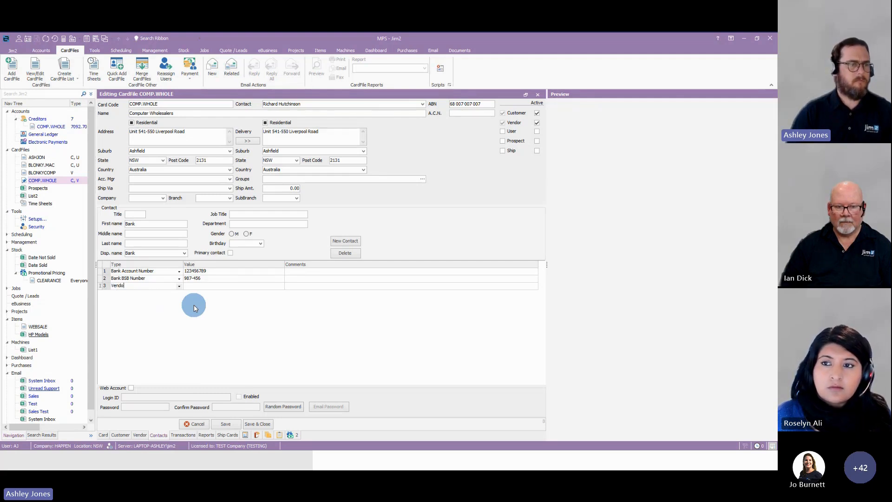
pyautogui.click(180, 288)
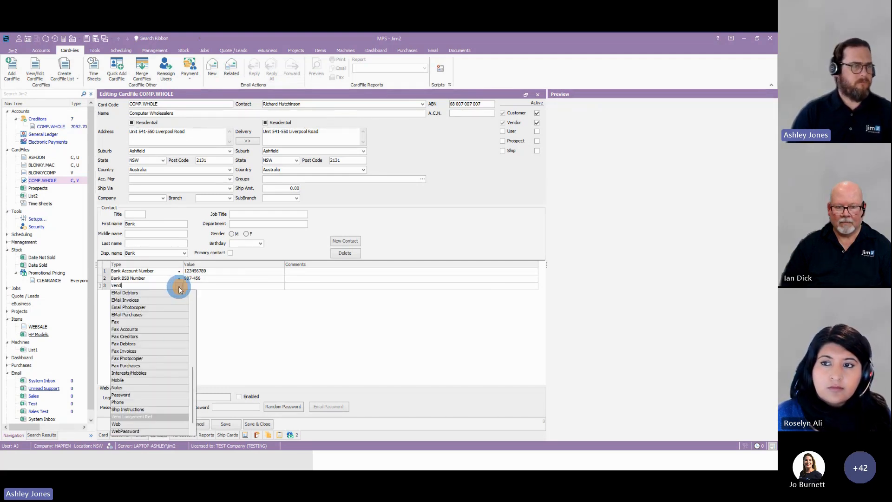
pyautogui.click(139, 416)
# Step: Enter the lodgement reference number as the Vend Lodgement Ref value and save the cardfile
pyautogui.click(213, 284)
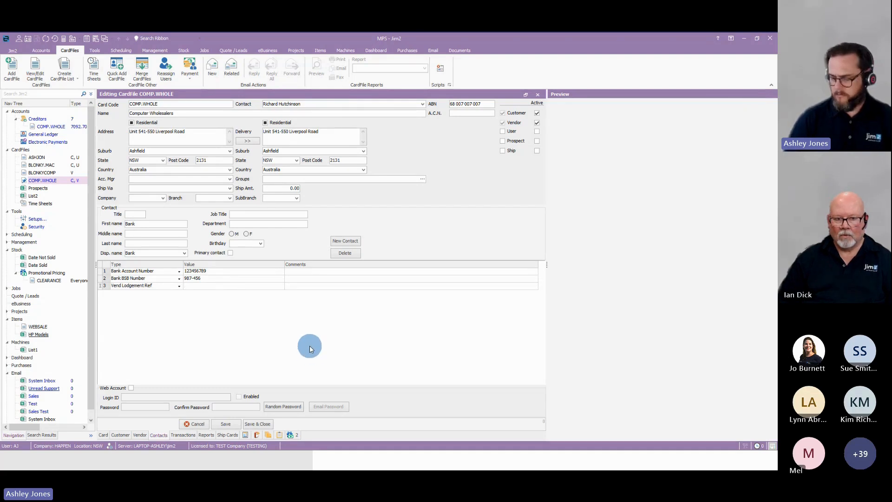
pyautogui.write('741258963')
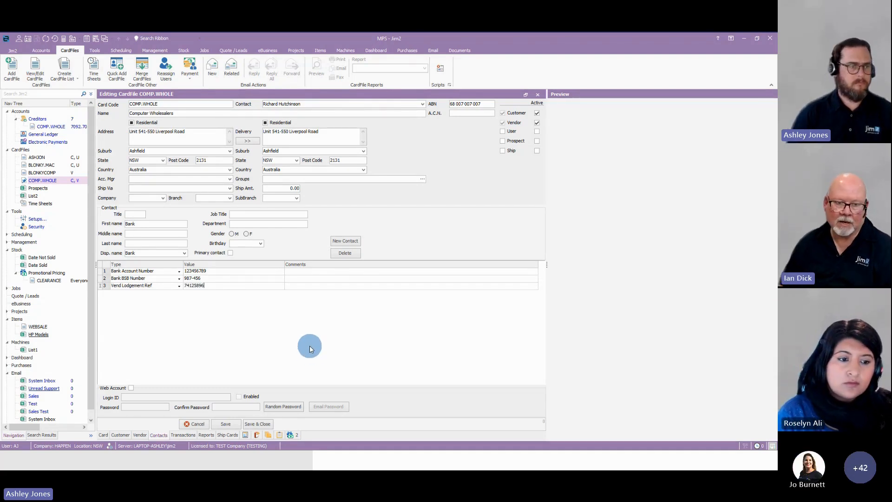
pyautogui.click(226, 425)
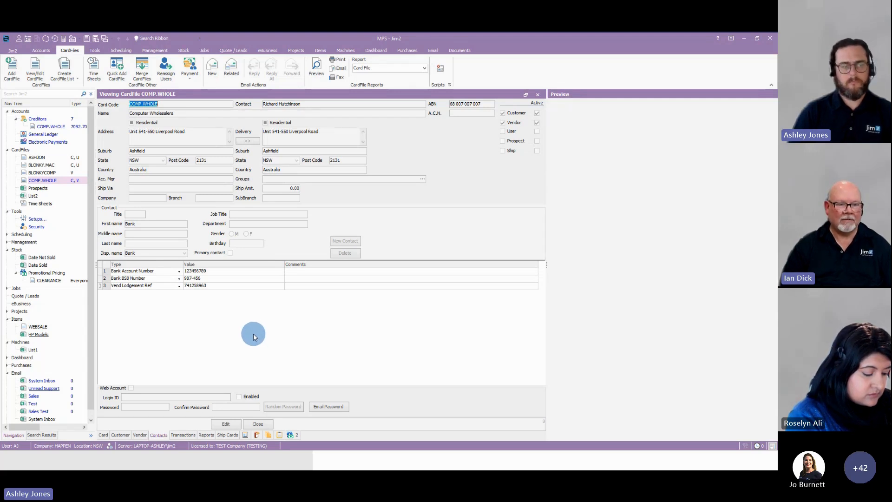
# Step: Review the Bank contact's account number, BSB and lodgement reference in the cardfile's contact overview
pyautogui.click(103, 434)
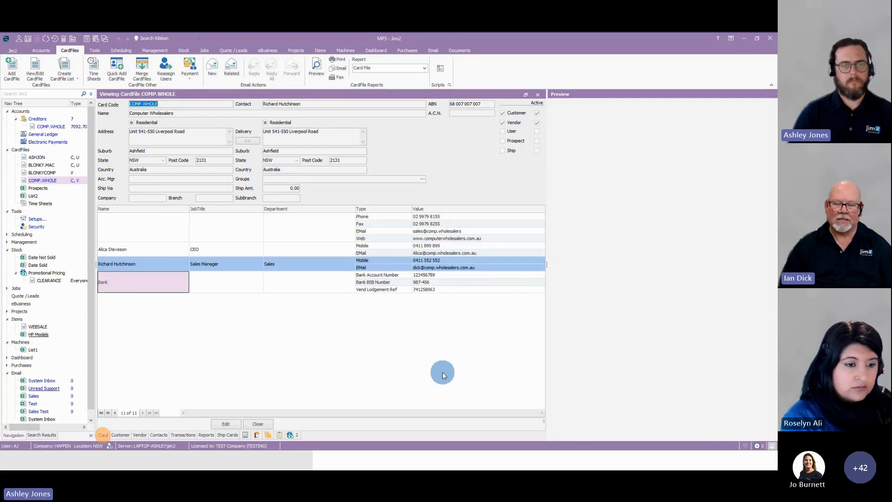
pyautogui.click(441, 277)
pyautogui.click(432, 282)
pyautogui.click(434, 289)
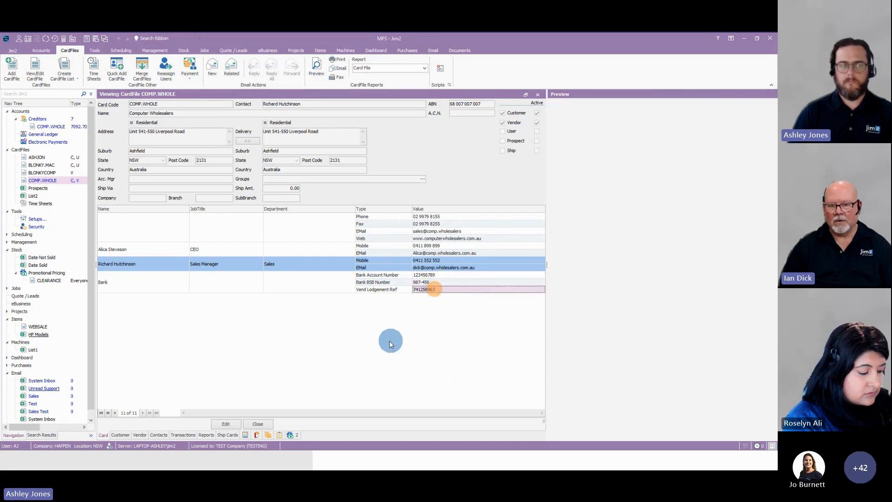
# Step: Return to Electronic Payments and save the creditors session without creating a bank file, refreshing the payment bank details
pyautogui.click(38, 143)
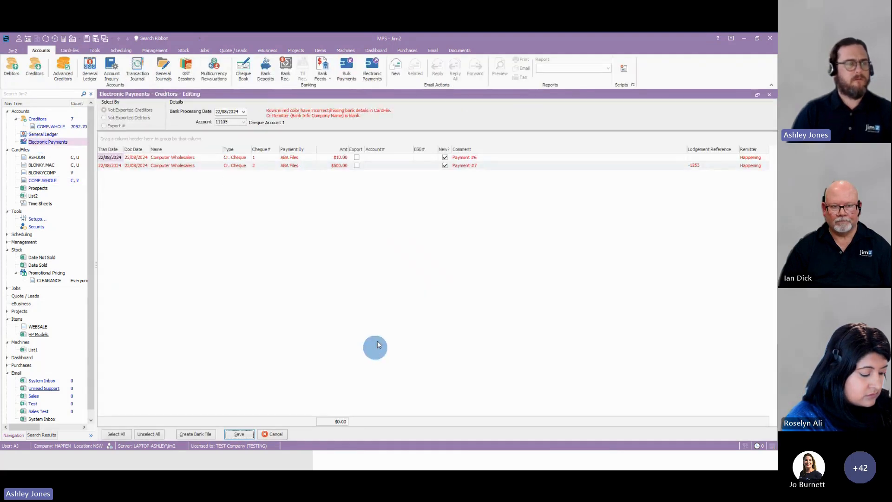
pyautogui.click(241, 435)
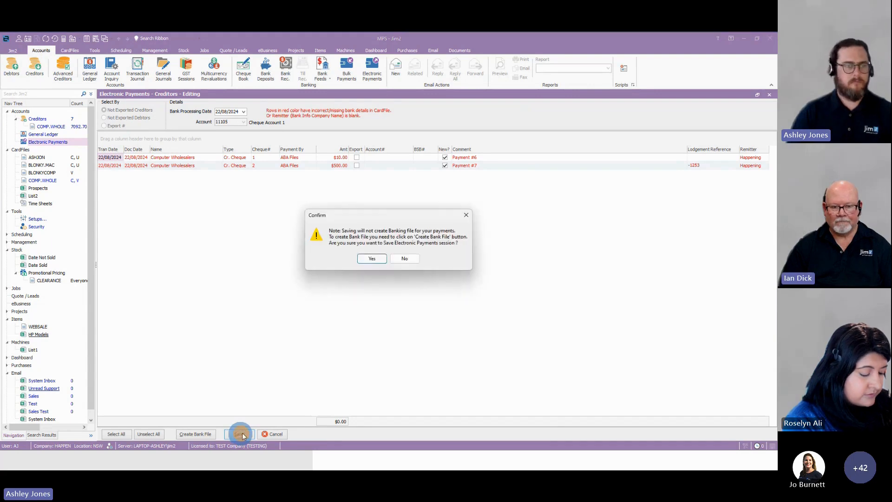
pyautogui.click(374, 259)
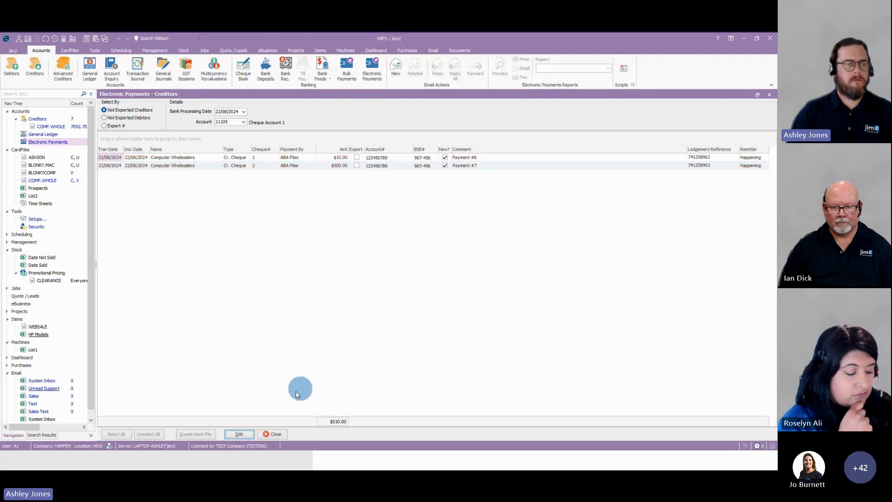
# Step: Reopen the creditors payment session for editing and save it again without creating a bank file
pyautogui.click(243, 436)
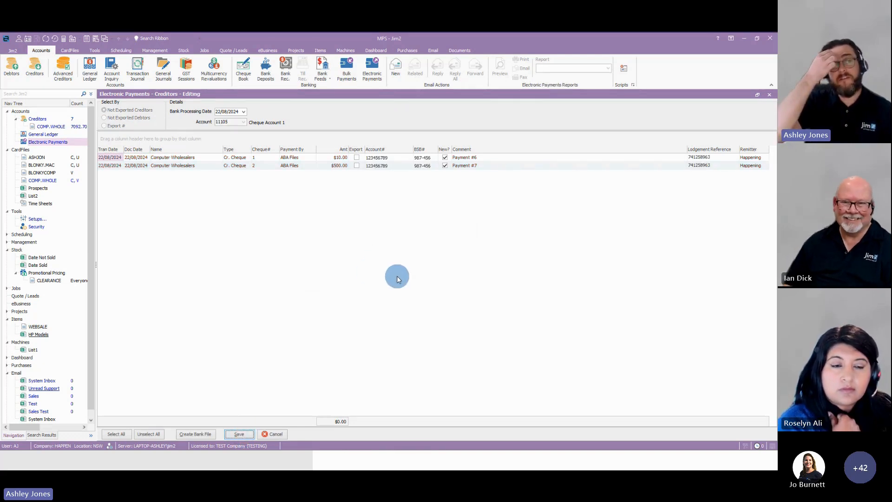
pyautogui.click(346, 244)
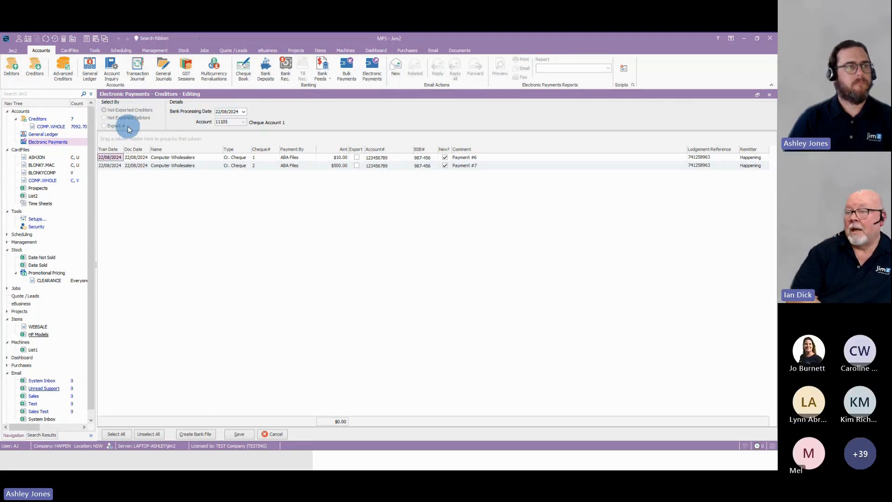
pyautogui.click(238, 434)
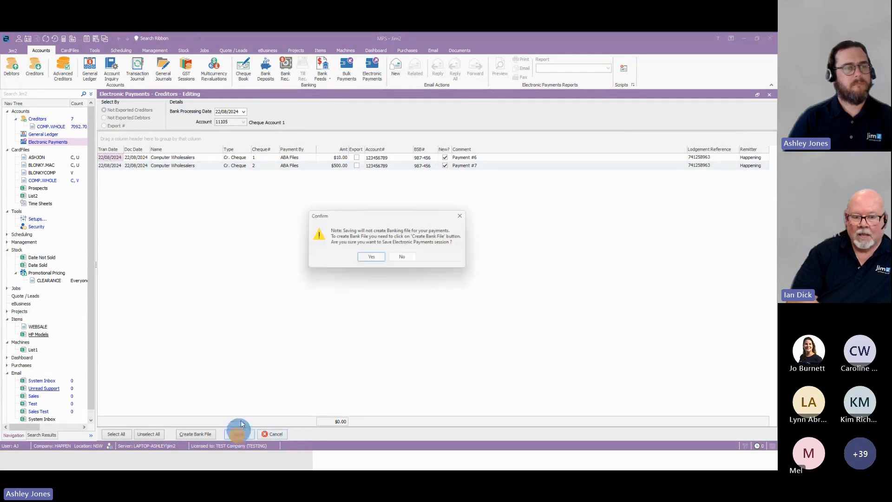
pyautogui.click(371, 259)
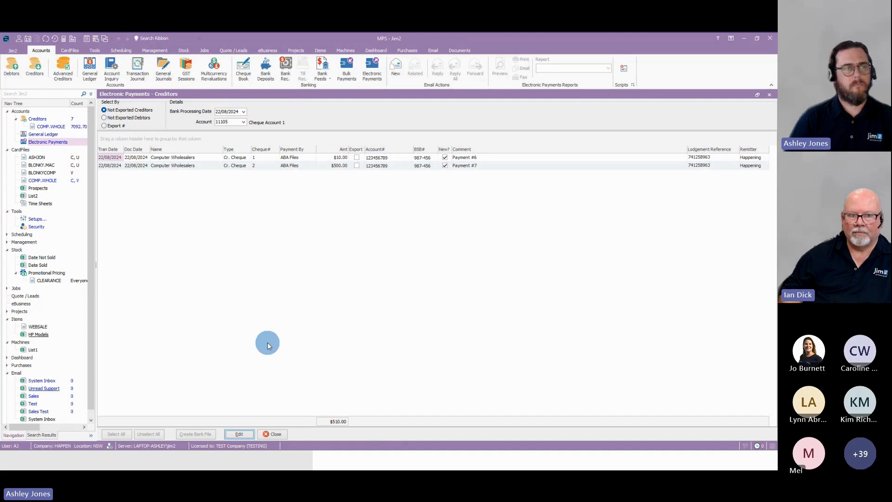
# Step: Look at the selection by export number, and return to the not exported creditors
pyautogui.click(112, 125)
pyautogui.click(197, 122)
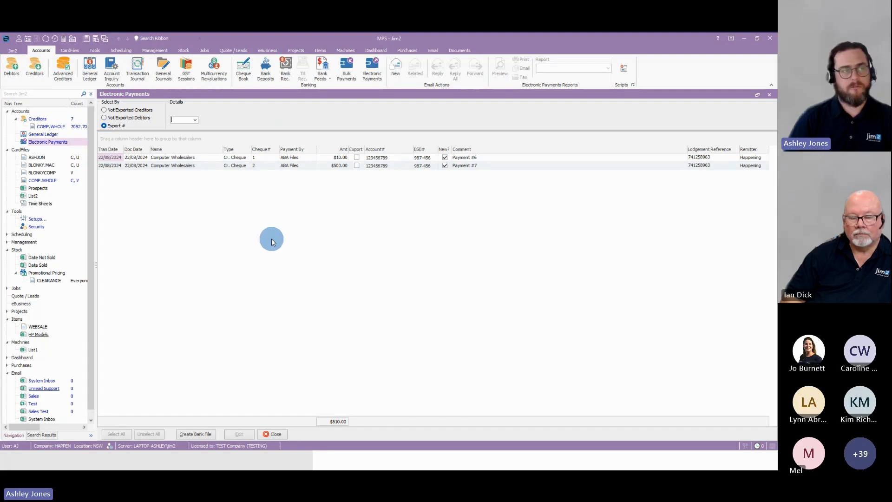
pyautogui.click(130, 110)
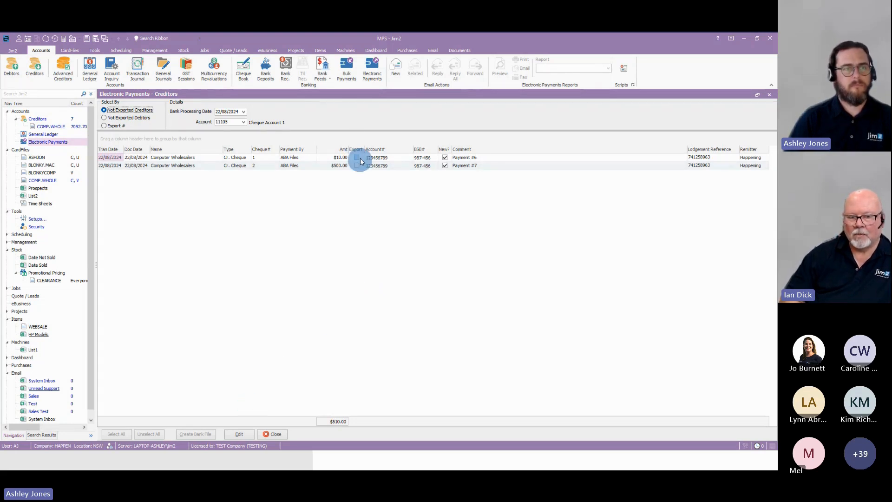
# Step: Edit the session to mark only the $500.00 Computer Wholesalers payment for export, and create the bank file
pyautogui.click(239, 433)
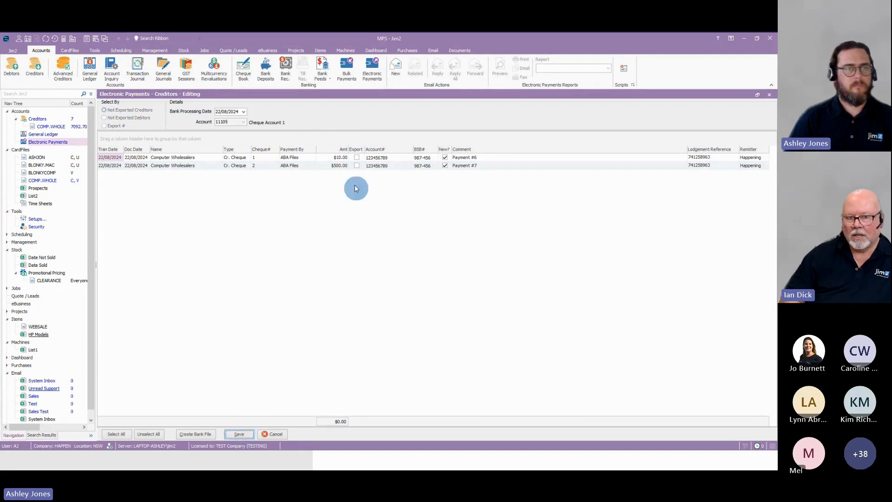
pyautogui.click(356, 157)
pyautogui.click(357, 166)
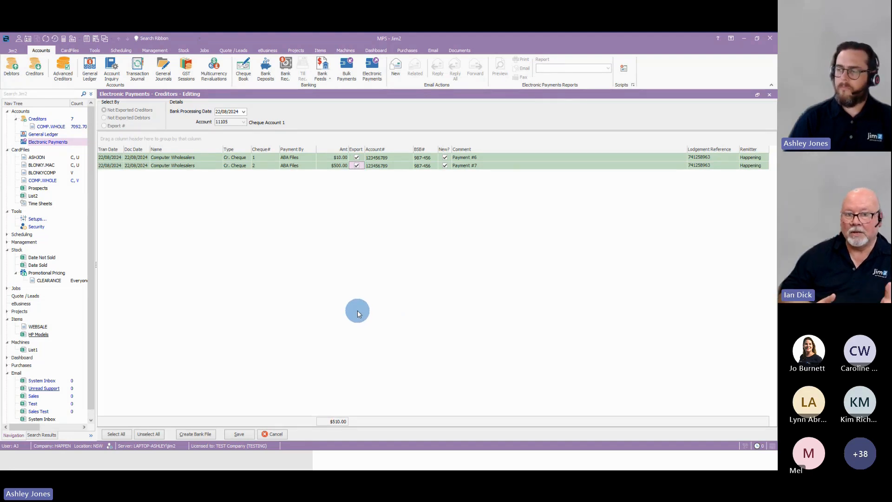
pyautogui.click(356, 157)
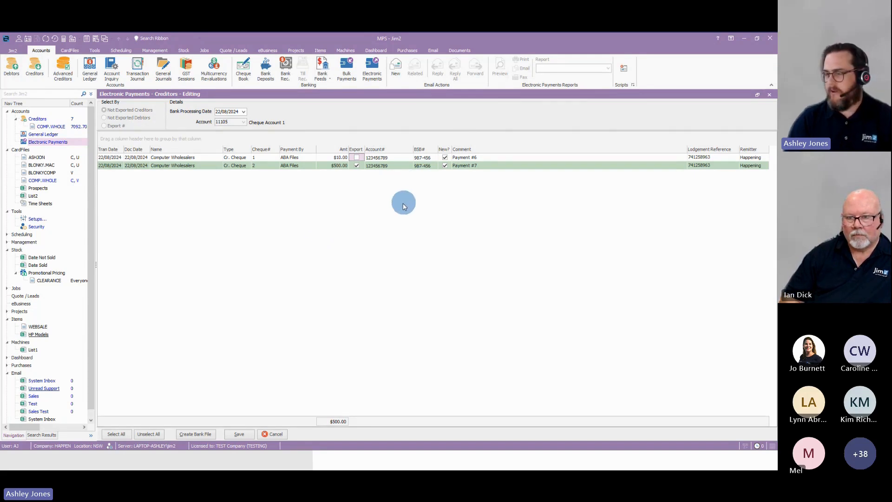
pyautogui.click(207, 433)
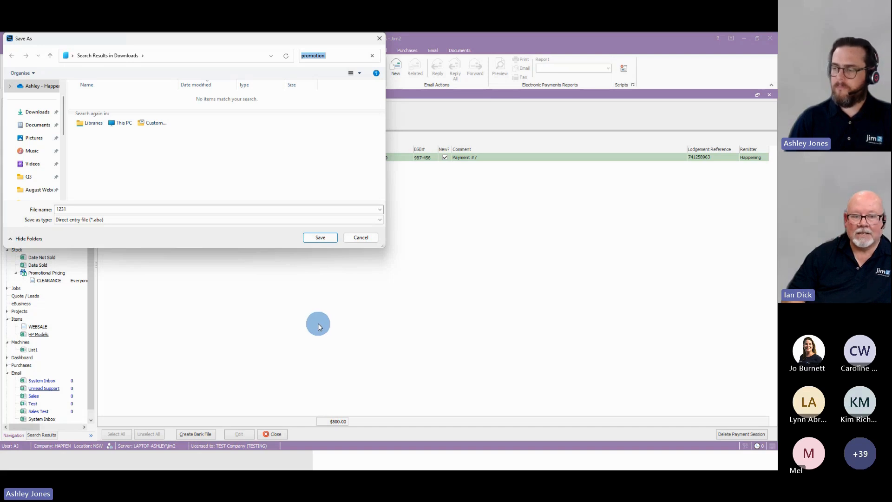
# Step: Try to save the direct entry .aba file as 20240822 in the Downloads search results, and cancel the save
pyautogui.doubleClick(79, 209)
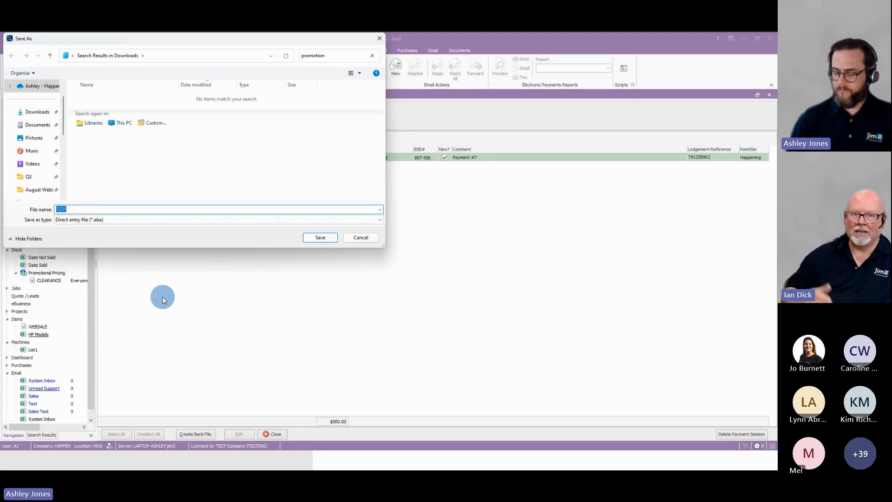
pyautogui.write('2024')
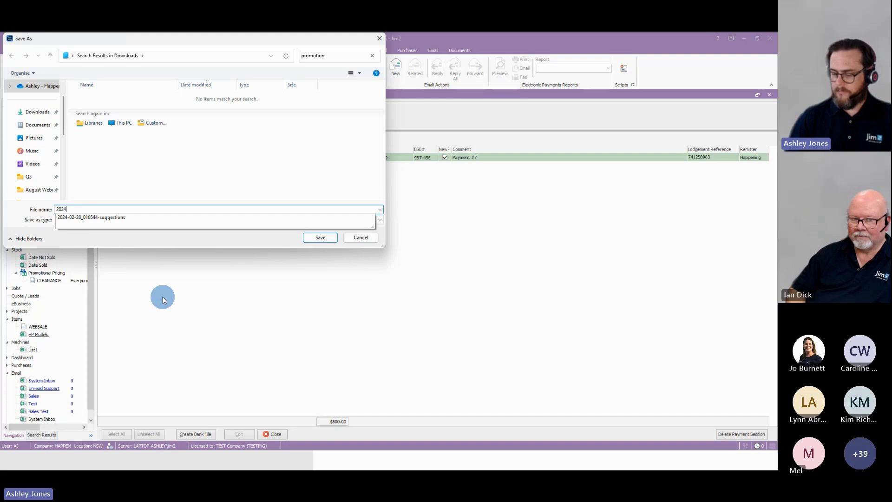
pyautogui.write('0822')
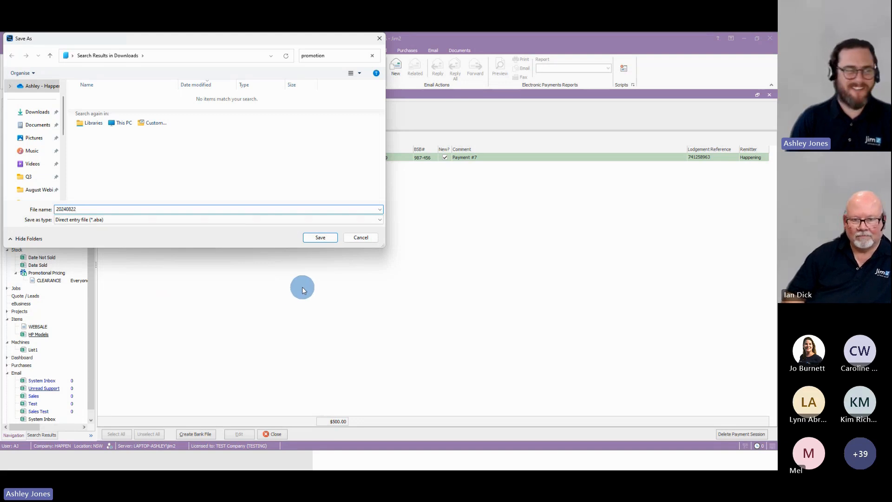
pyautogui.click(327, 238)
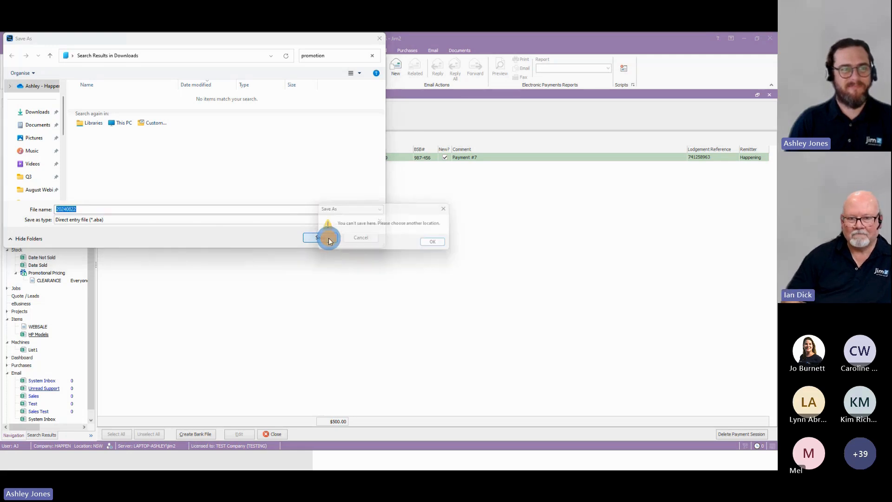
pyautogui.click(439, 245)
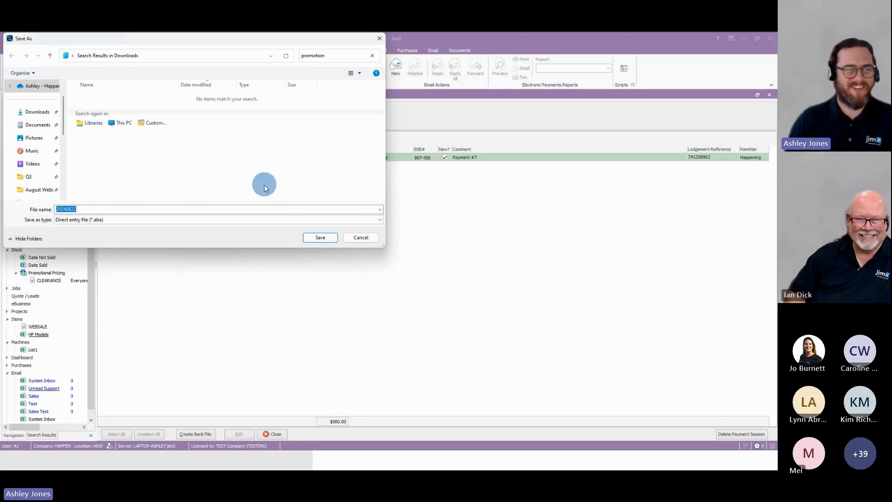
pyautogui.click(367, 237)
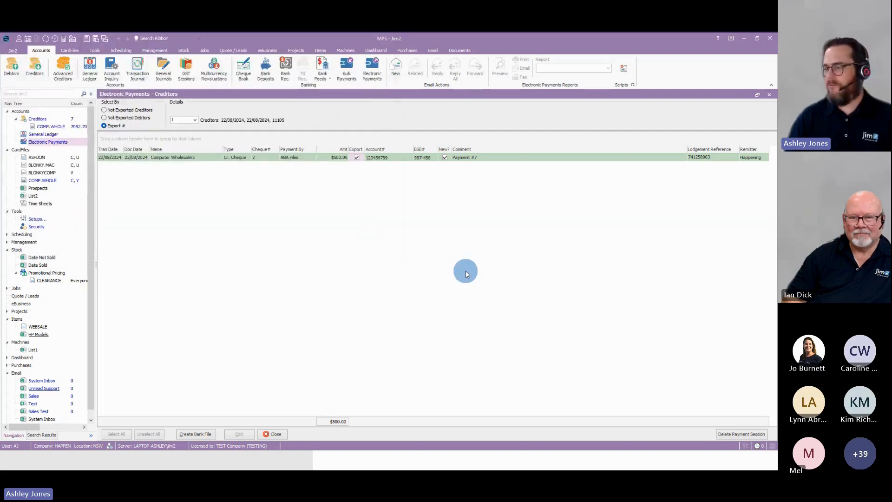
# Step: View the electronic payments for not exported debtors
pyautogui.click(428, 268)
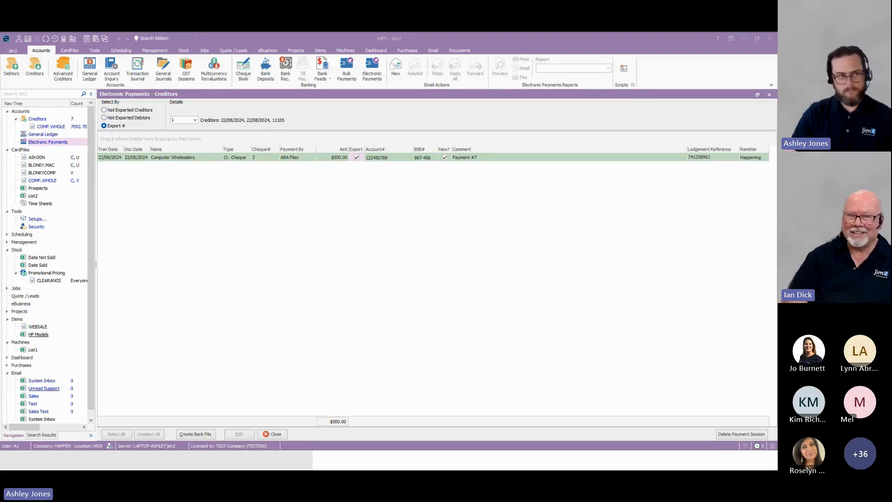
pyautogui.click(130, 111)
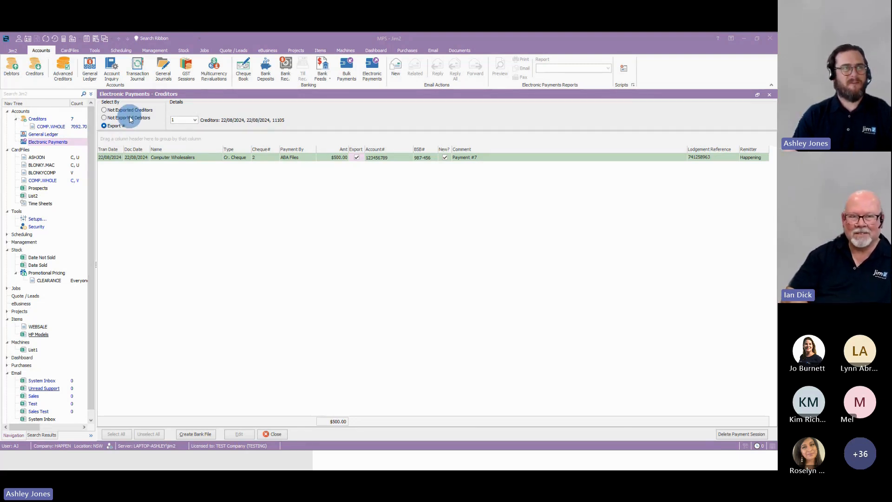
pyautogui.click(144, 119)
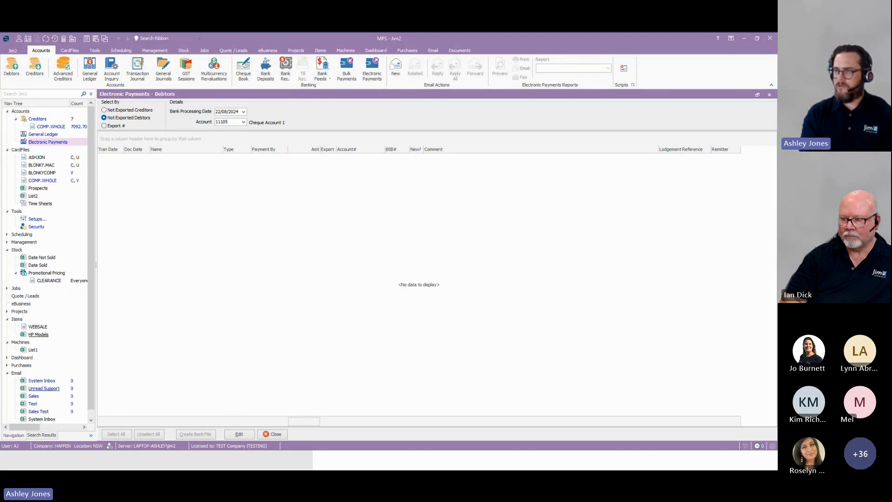
pyautogui.hotkey('alt', 'Tab')
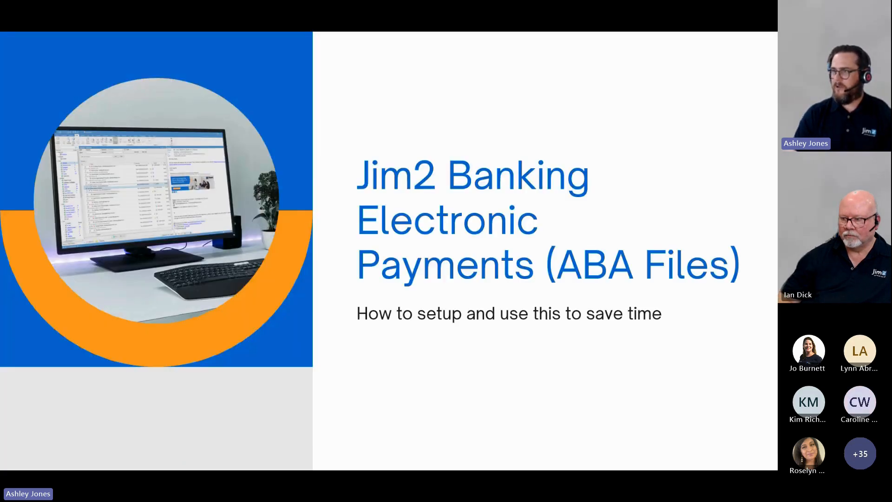
pyautogui.press('Right')
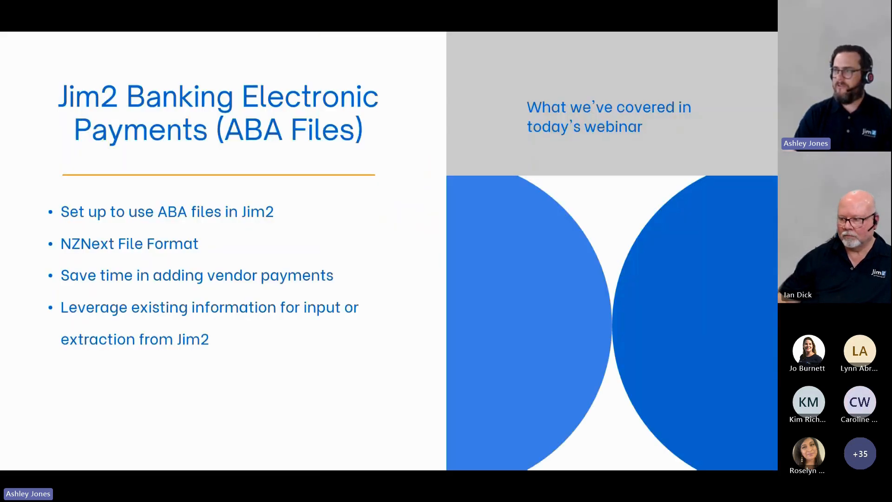
pyautogui.press('Right')
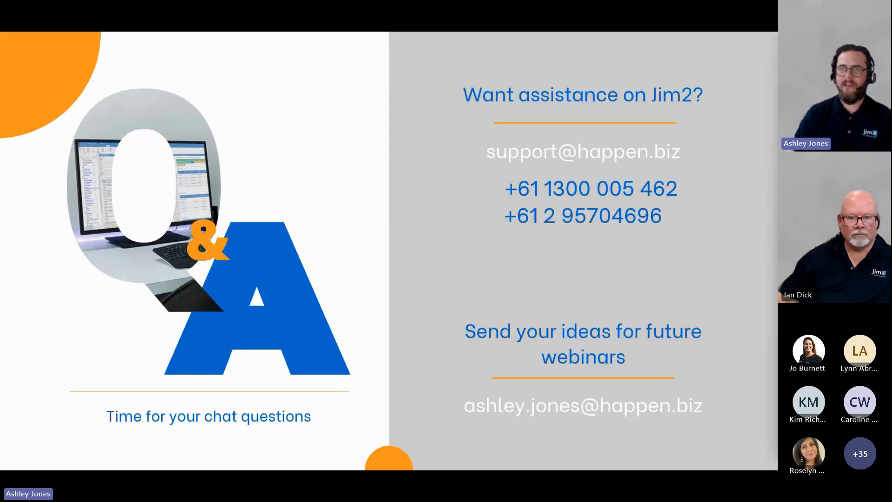